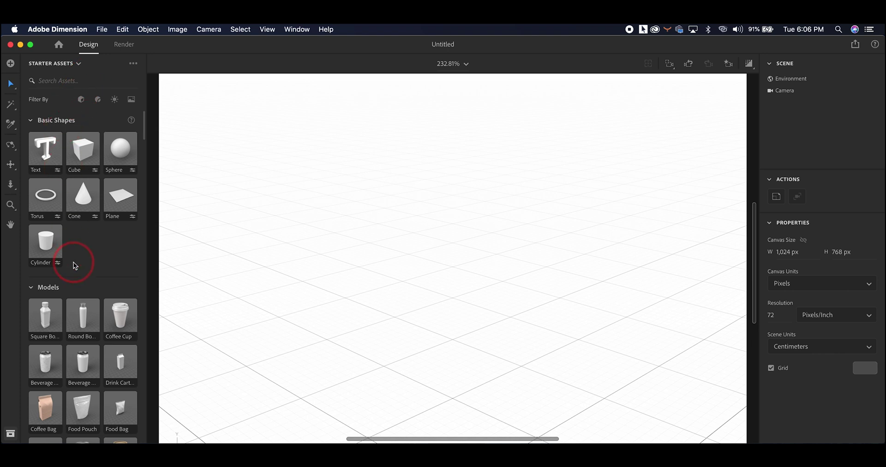
Step: Browse the Starter Assets materials, then switch on the live render preview for the empty scene
scroll(74, 262, down, 20)
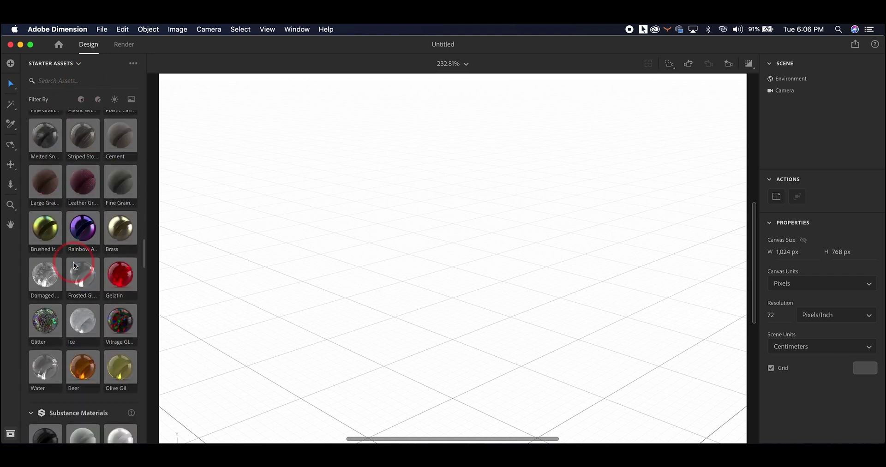
scroll(73, 262, down, 15)
scroll(73, 262, up, 20)
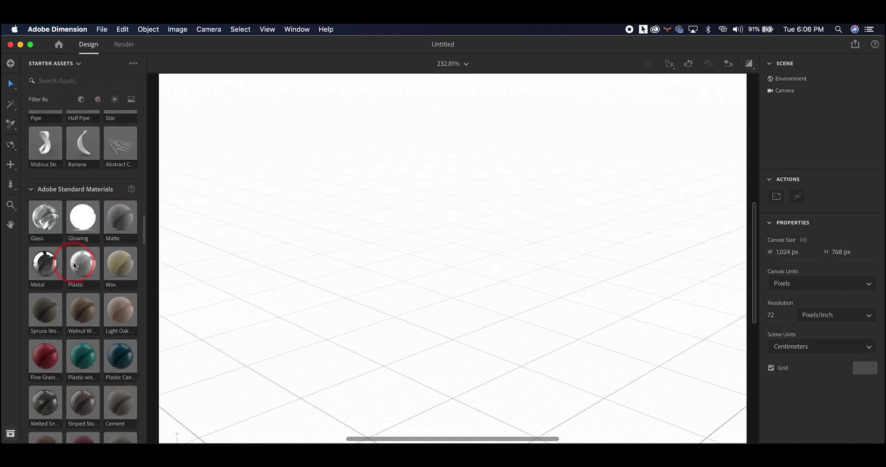
scroll(73, 262, up, 8)
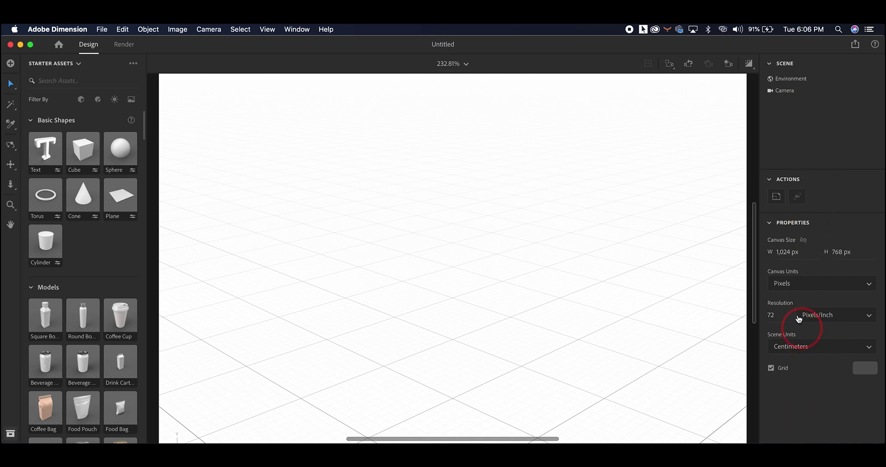
click(747, 64)
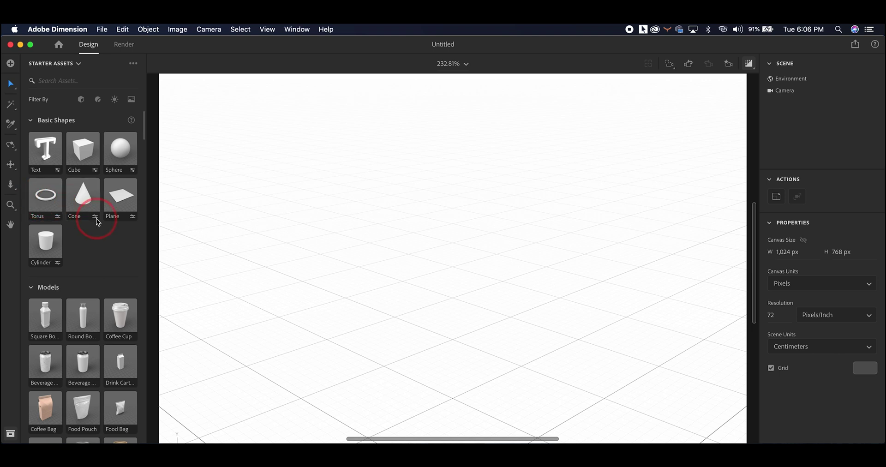
Step: Drop a Basic Shapes cube onto the canvas and switch the render preview off
drag(83, 146, 440, 281)
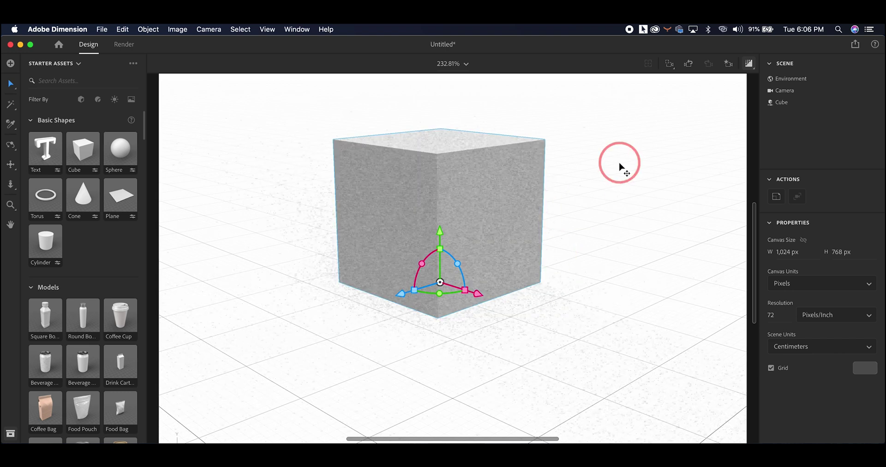
click(748, 65)
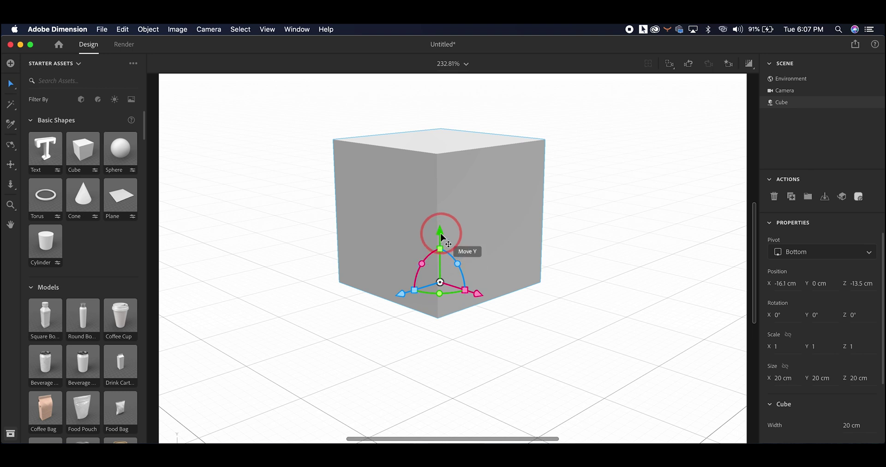
Step: Slide the cube sideways across the floor and lift it up
mouse_move(440, 236)
mouse_down()
mouse_move(430, 135)
mouse_move(431, 235)
mouse_up()
drag(478, 294, 438, 306)
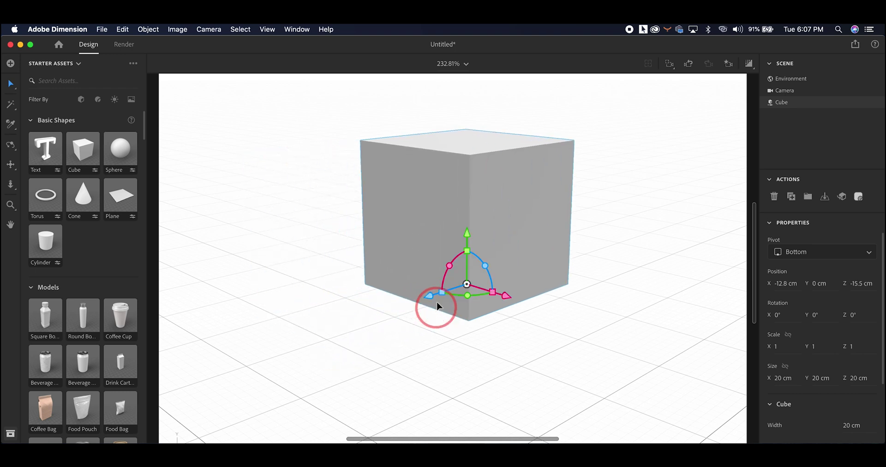
drag(468, 236, 467, 186)
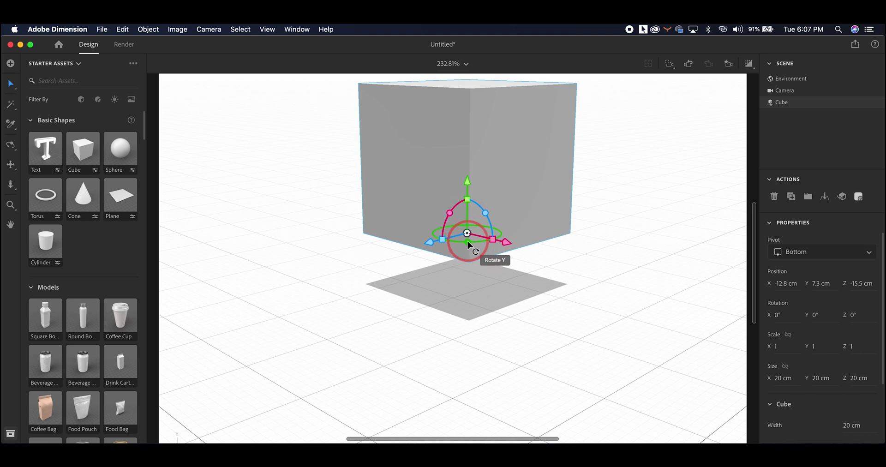
Step: Tilt the cube slightly, scale it to 1.5 × 0.5 × 1.2, and set it back on the floor
drag(488, 213, 508, 269)
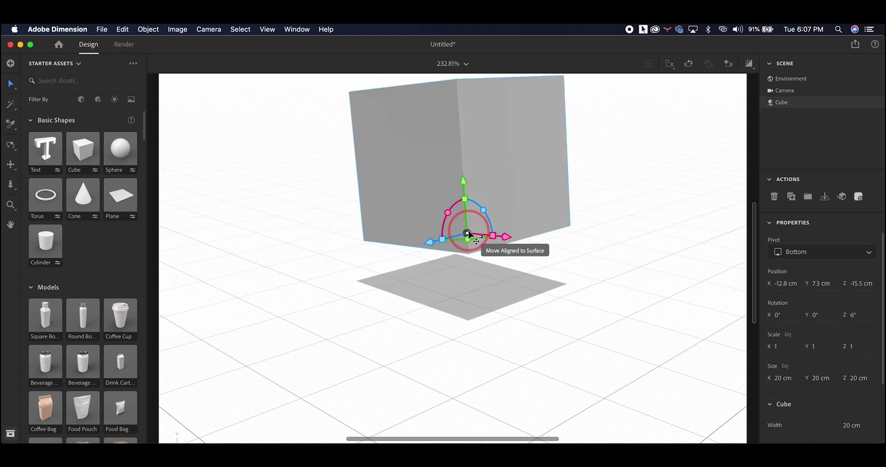
drag(441, 240, 463, 296)
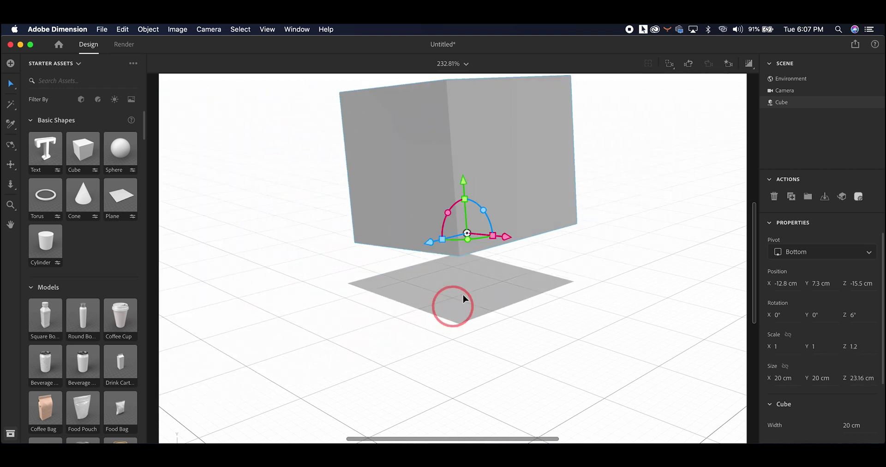
drag(493, 237, 505, 273)
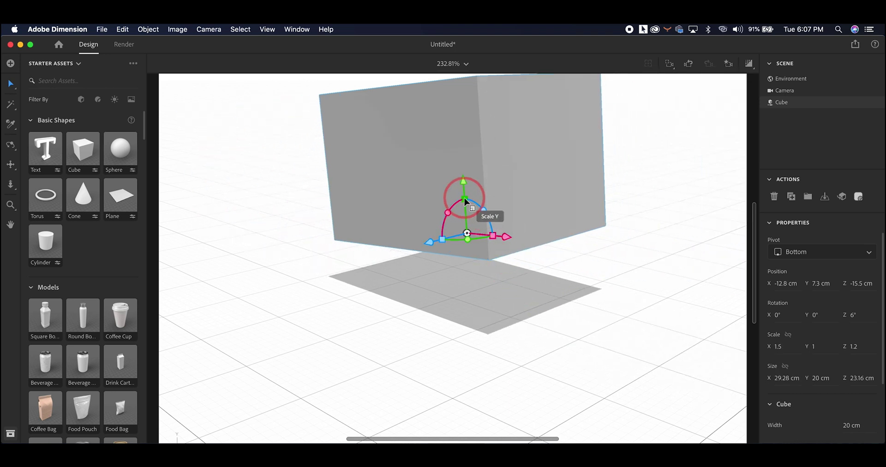
drag(464, 198, 503, 216)
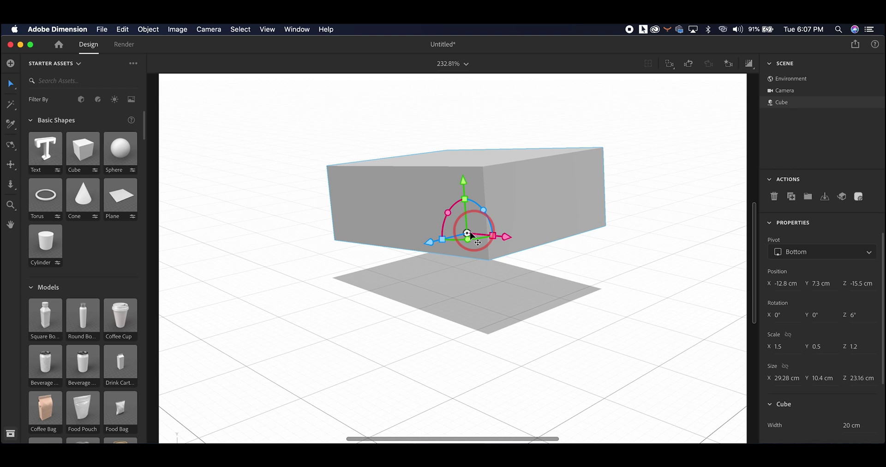
drag(466, 237, 450, 276)
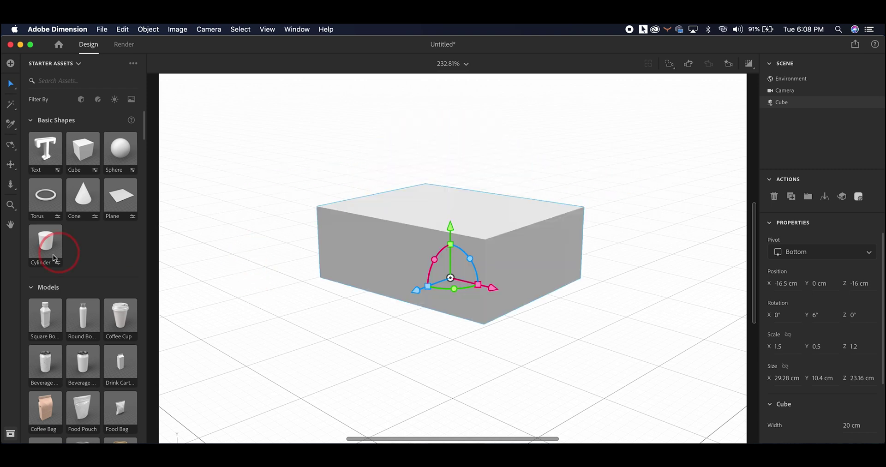
Step: Orbit the camera above the box, then pan and dolly until the box sits centred
scroll(46, 254, down, 10)
scroll(125, 329, down, 5)
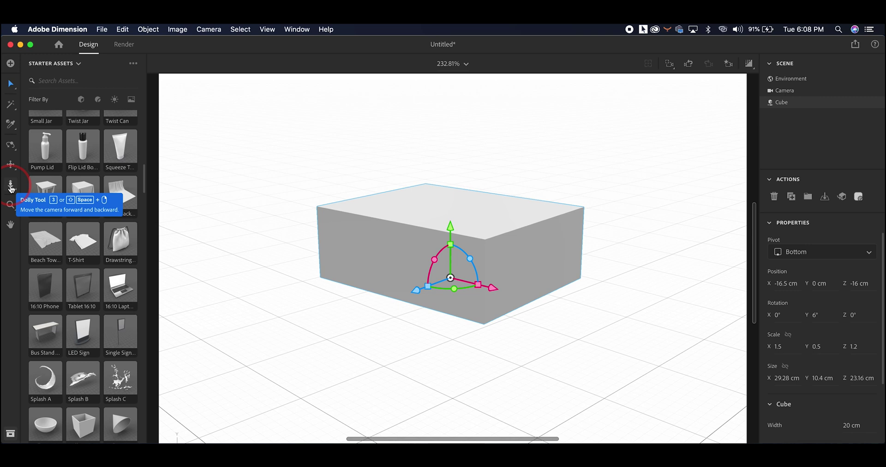
key(1)
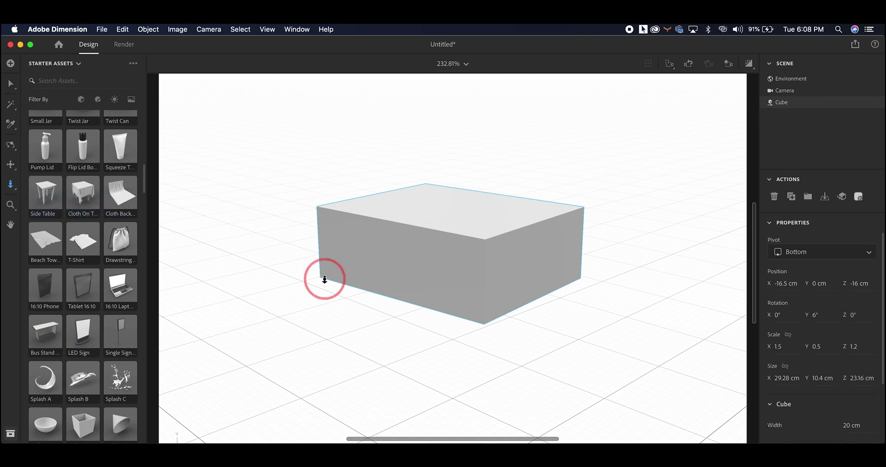
key(1)
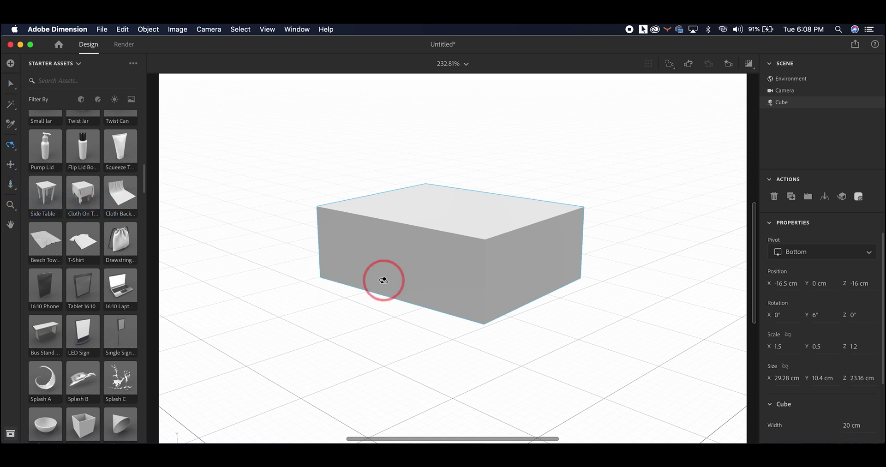
drag(403, 235, 199, 253)
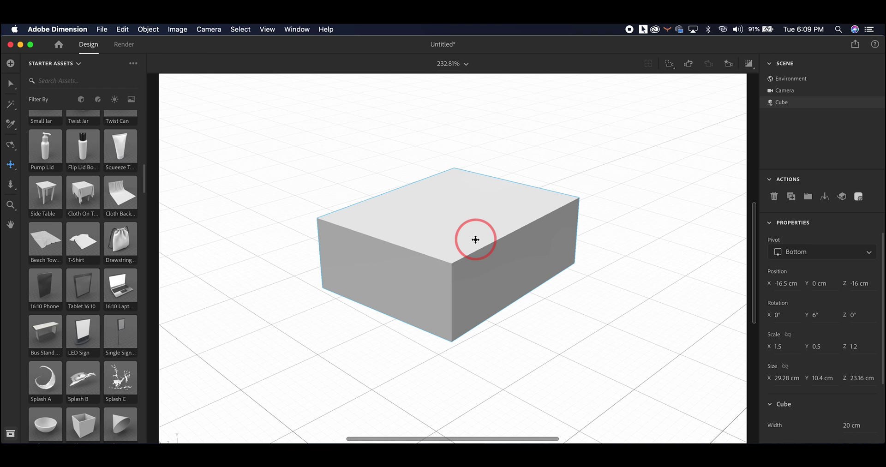
drag(531, 267, 312, 283)
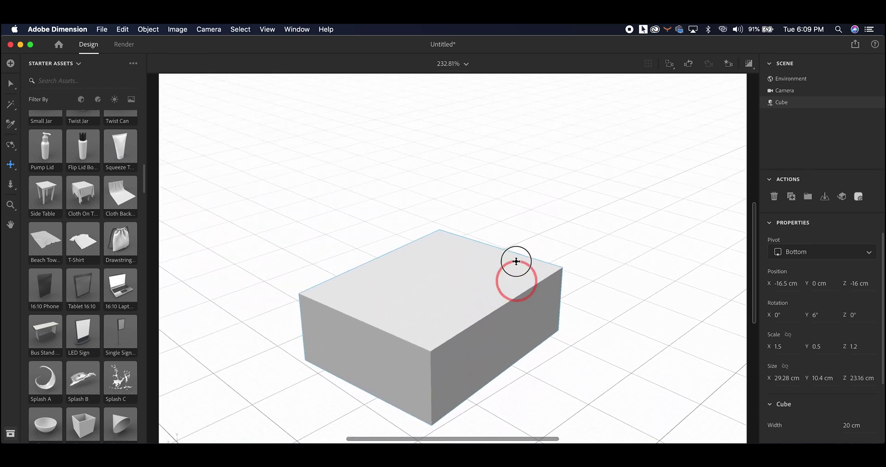
drag(402, 179, 621, 305)
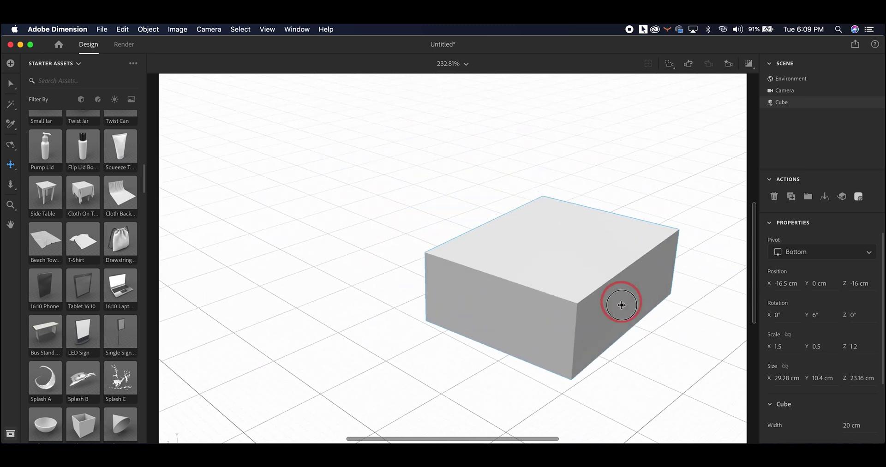
mouse_move(509, 278)
mouse_down()
mouse_move(455, 220)
mouse_move(456, 154)
mouse_move(483, 316)
mouse_move(504, 270)
mouse_up()
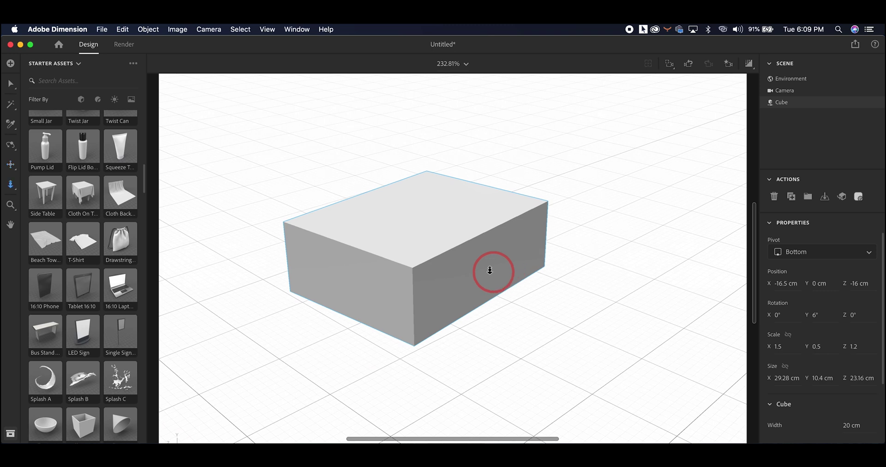
drag(489, 267, 536, 261)
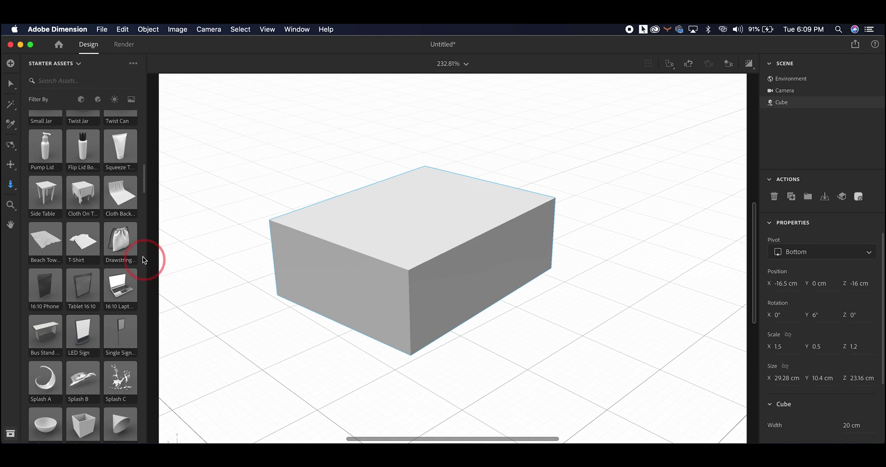
Step: Try the Glass, Wax, damaged glass and Olive Oil materials on the box
scroll(103, 303, down, 15)
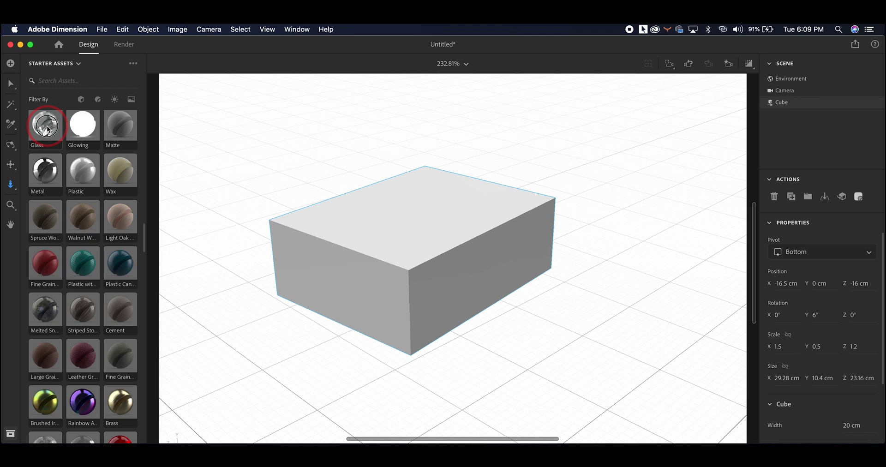
drag(47, 129, 387, 275)
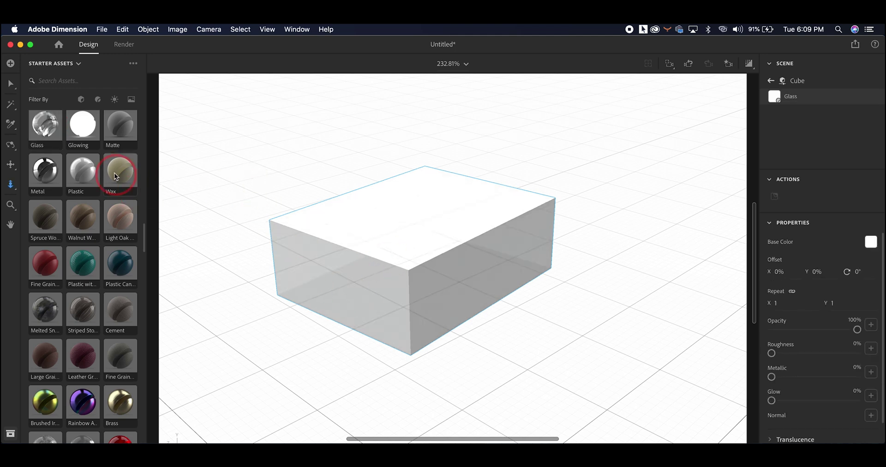
drag(130, 169, 358, 226)
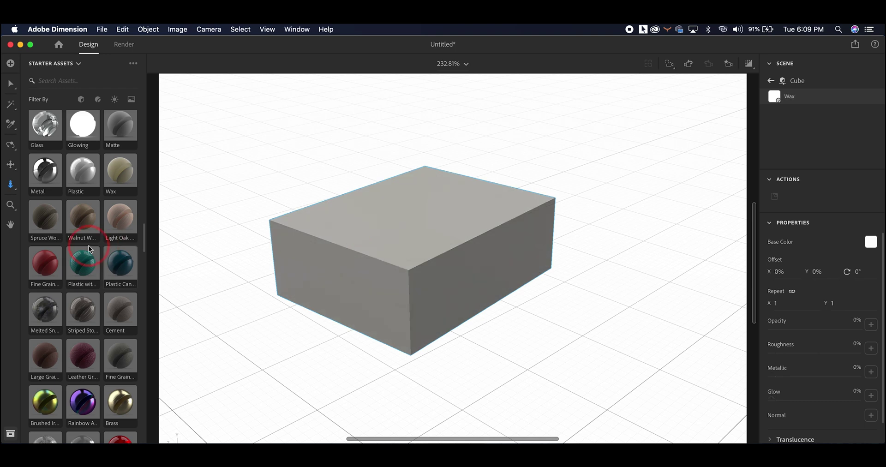
scroll(120, 293, down, 5)
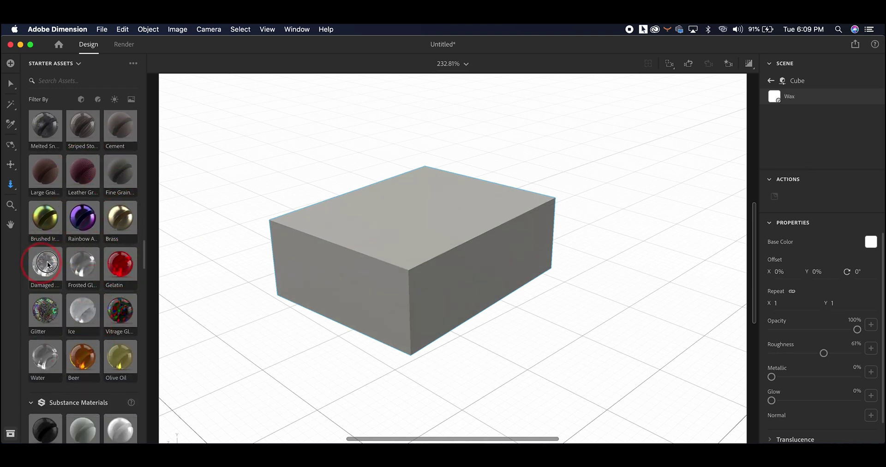
drag(48, 264, 387, 248)
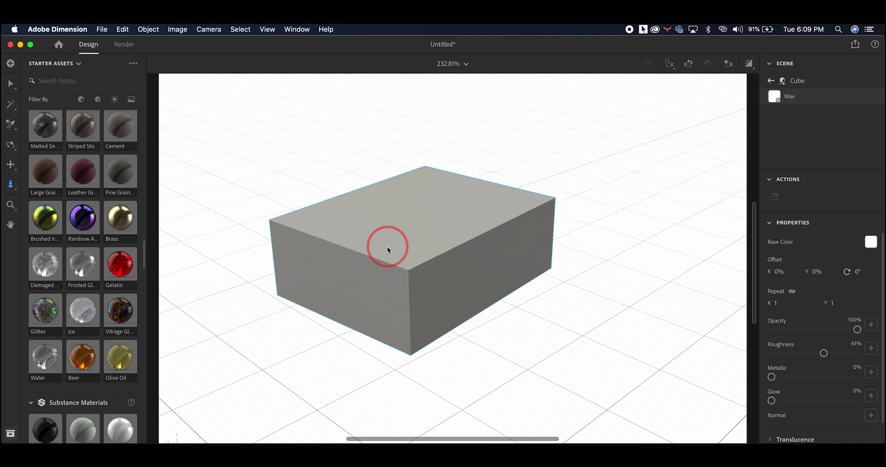
drag(120, 356, 371, 235)
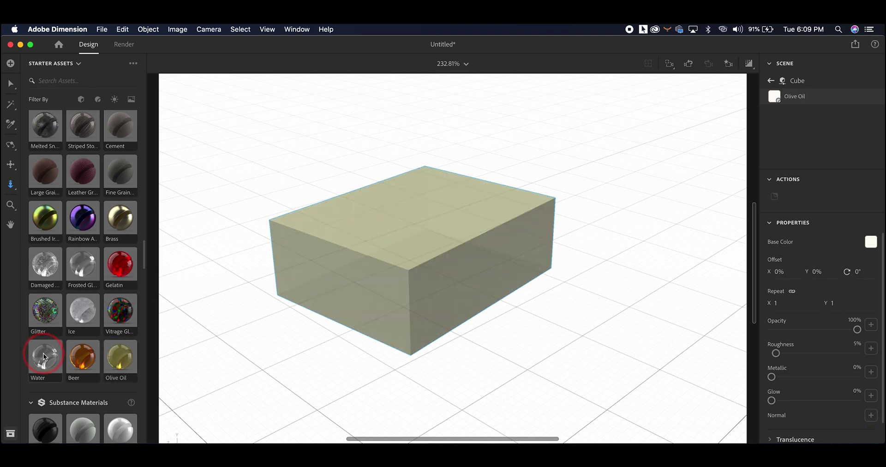
Step: Apply Laser Cut, then Geometric Metal with its triangular Wind Shim pattern to the cube
scroll(46, 350, up, 5)
scroll(50, 328, down, 5)
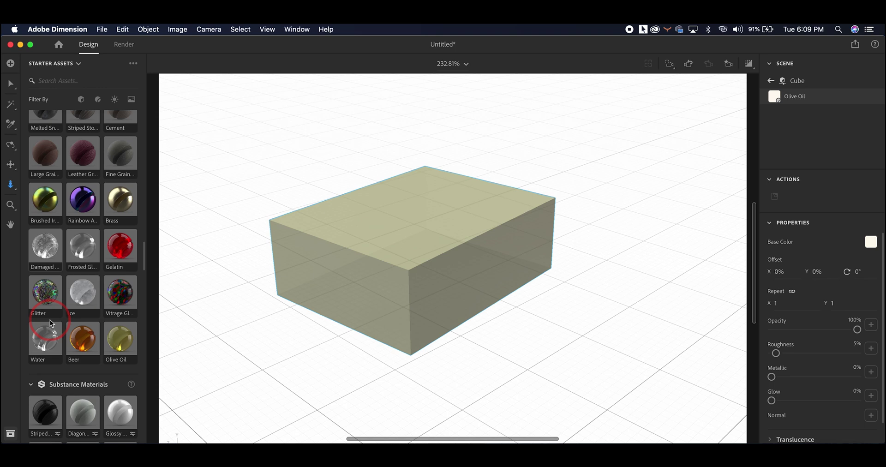
scroll(51, 323, down, 10)
drag(83, 236, 395, 290)
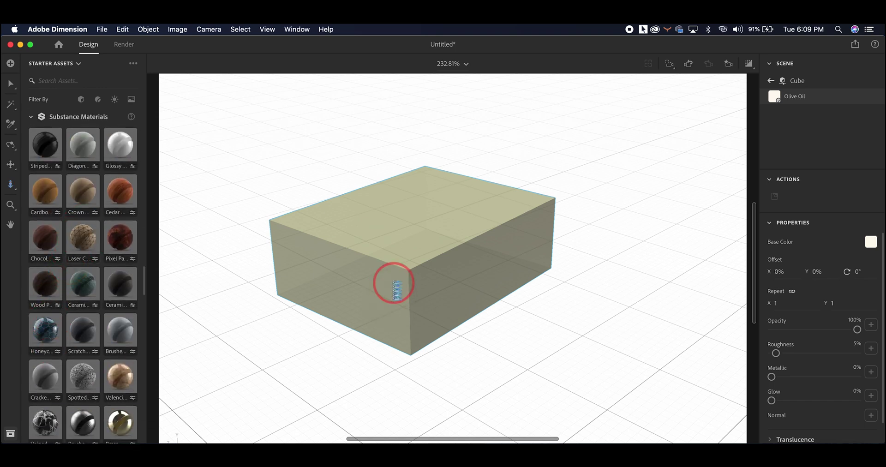
scroll(79, 304, down, 8)
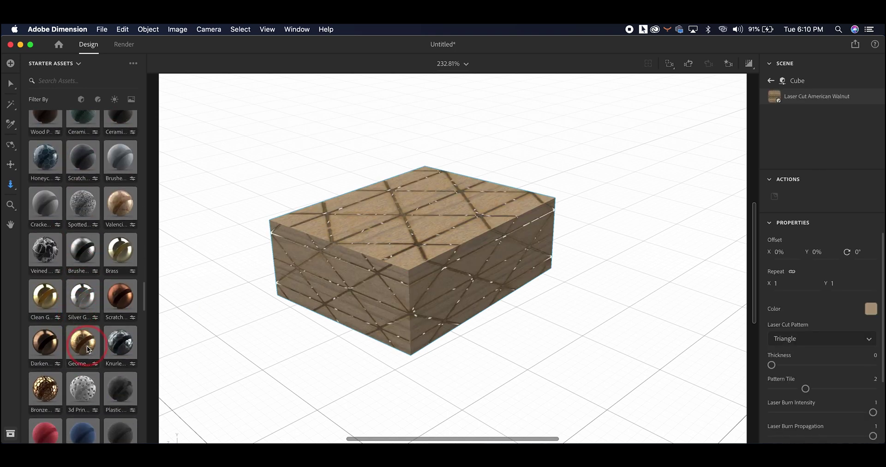
drag(86, 345, 362, 257)
drag(129, 298, 633, 368)
scroll(108, 304, down, 3)
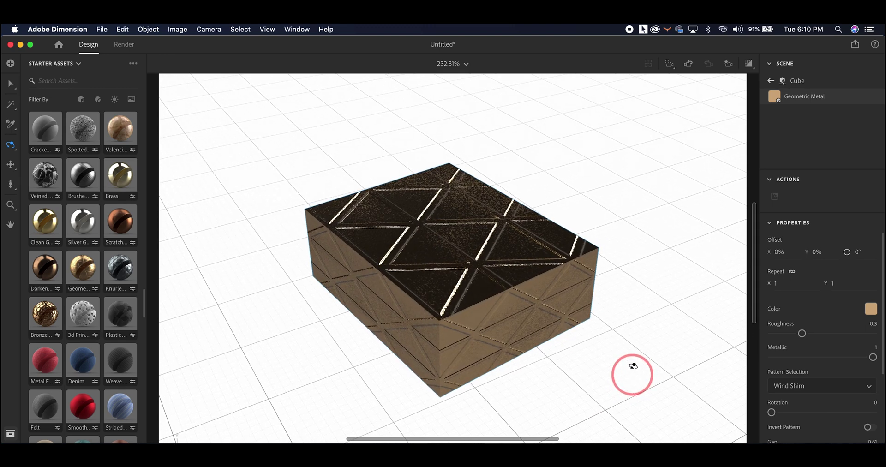
Step: Orbit to a lower view of the cube and turn off the render preview
drag(699, 122, 471, 324)
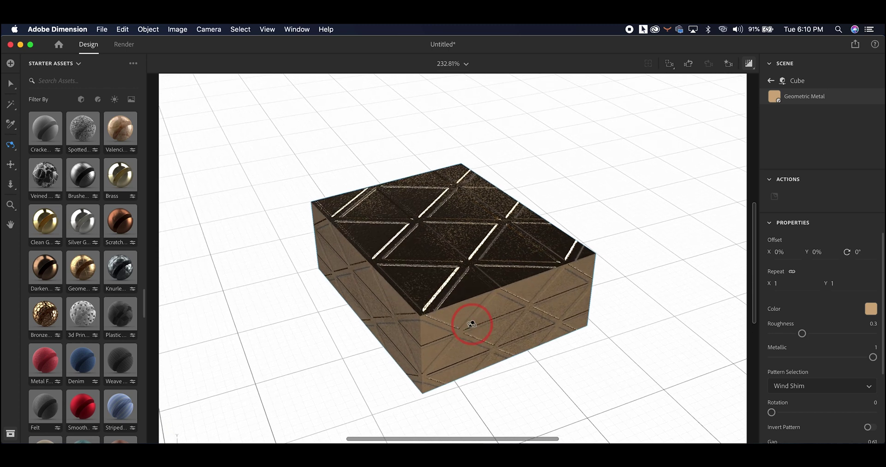
click(749, 65)
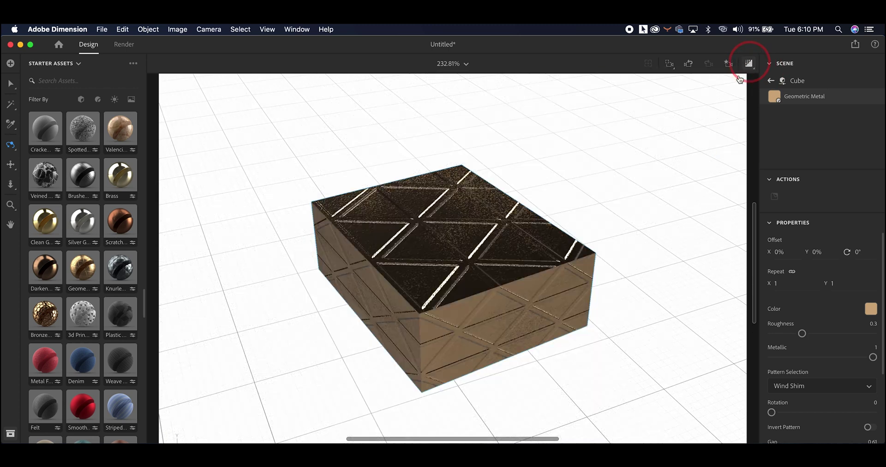
drag(466, 257, 459, 277)
Step: Scroll Starter Assets up to the Models section showing the Square Bottle
scroll(56, 253, up, 5)
scroll(56, 254, up, 10)
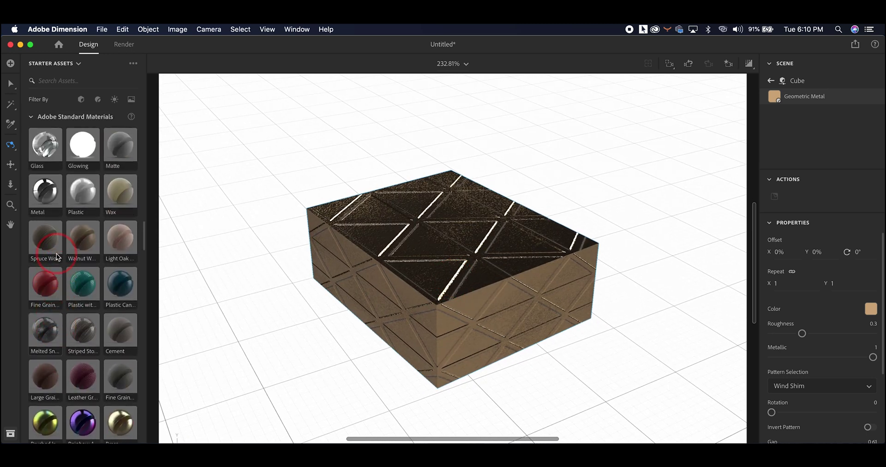
scroll(56, 253, up, 10)
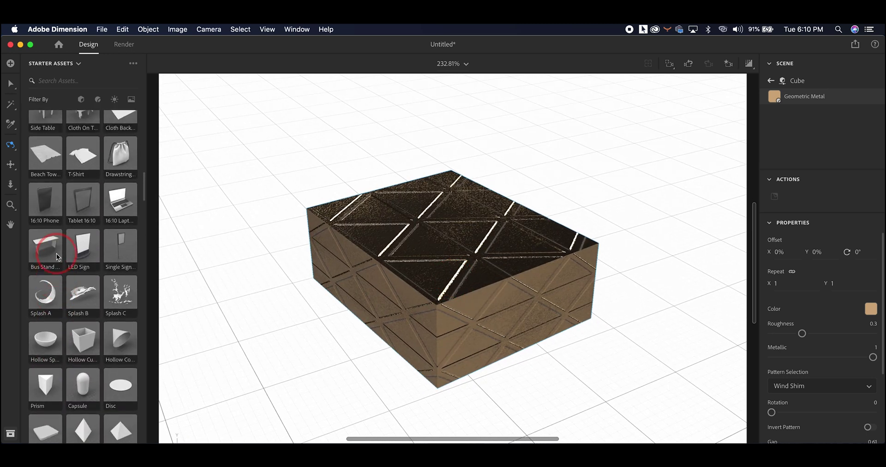
scroll(57, 254, up, 5)
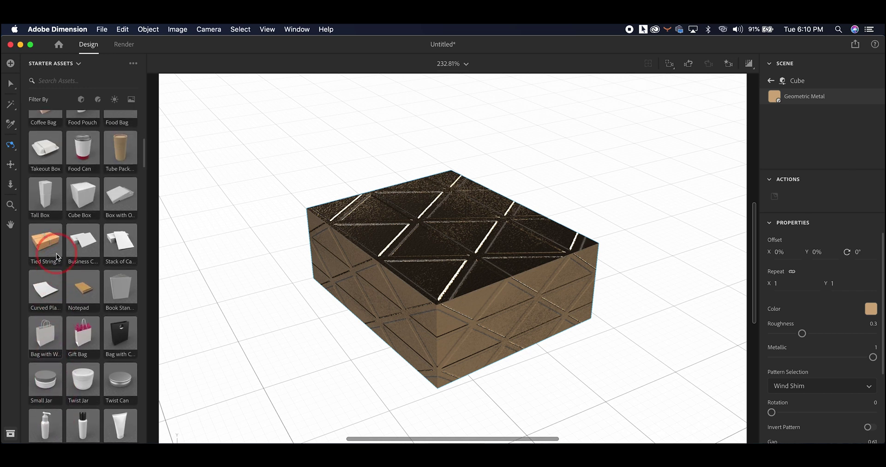
scroll(56, 253, up, 6)
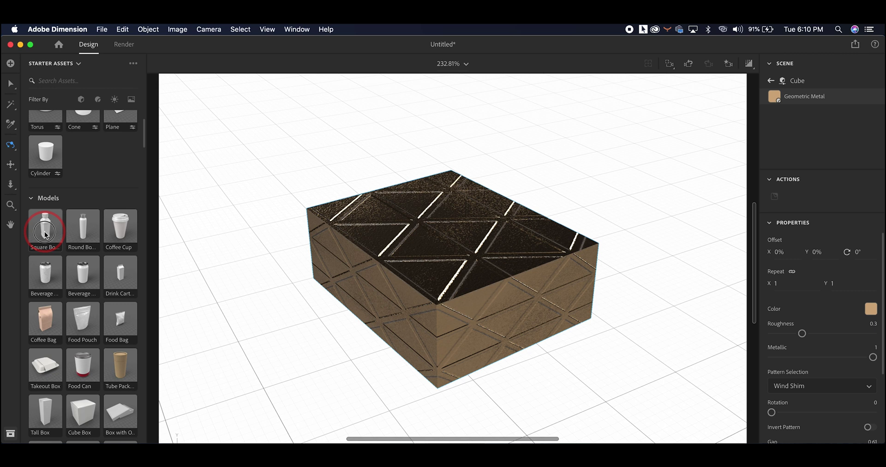
Step: Drop the Square Bottle onto the cube top, enable render preview, and orbit to a high oblique view
drag(45, 235, 440, 234)
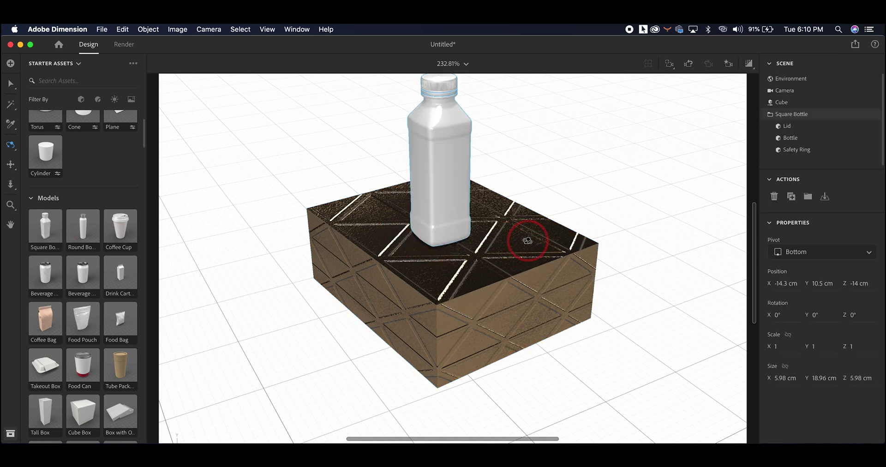
right_drag(527, 241, 593, 263)
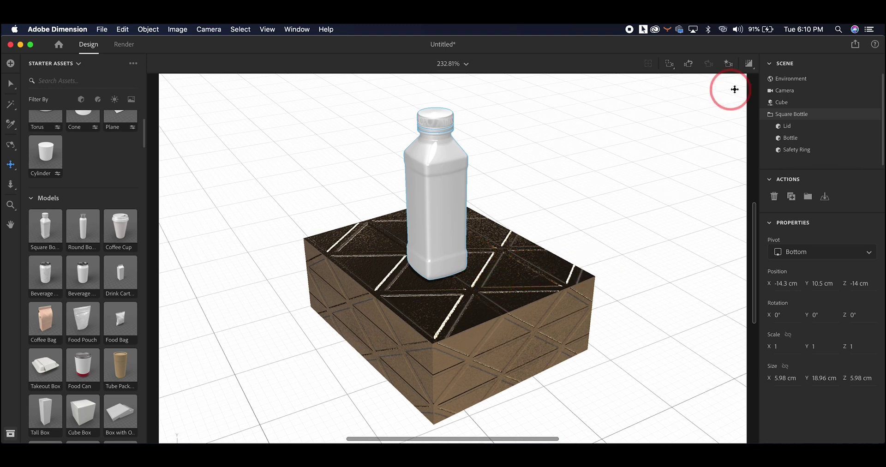
click(749, 65)
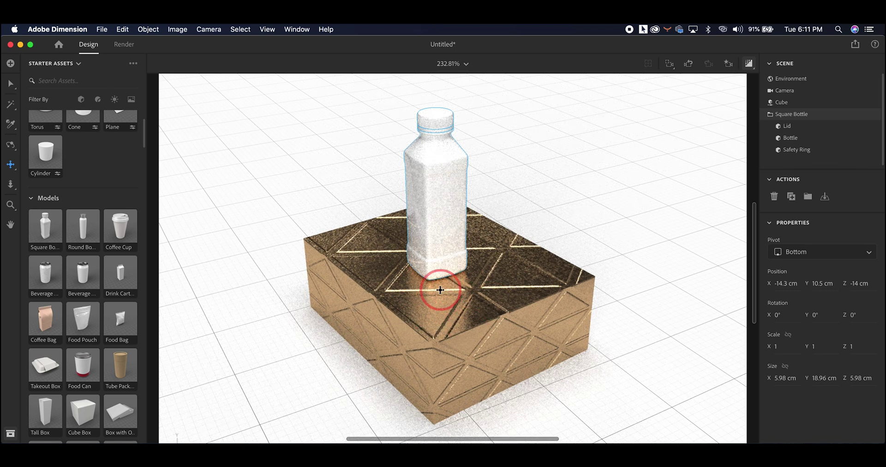
middle_drag(443, 297, 450, 246)
drag(450, 245, 300, 304)
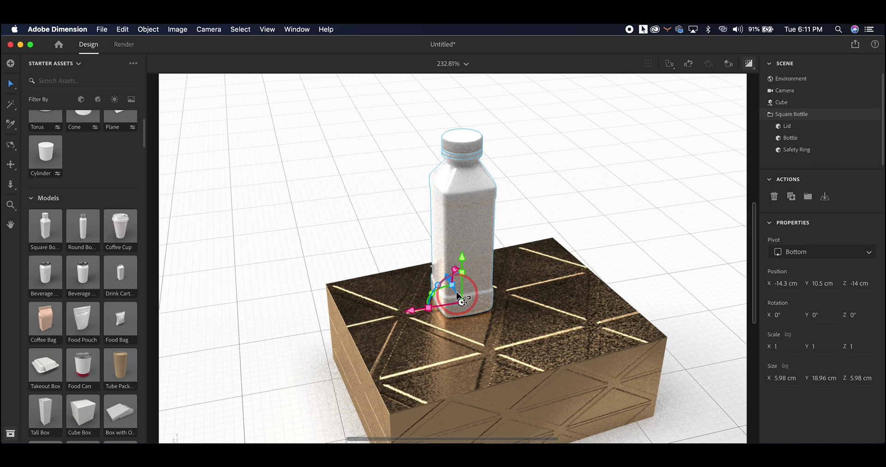
Step: Move the bottle to a new spot on the cube top and turn off render preview
drag(462, 302, 807, 330)
key(1)
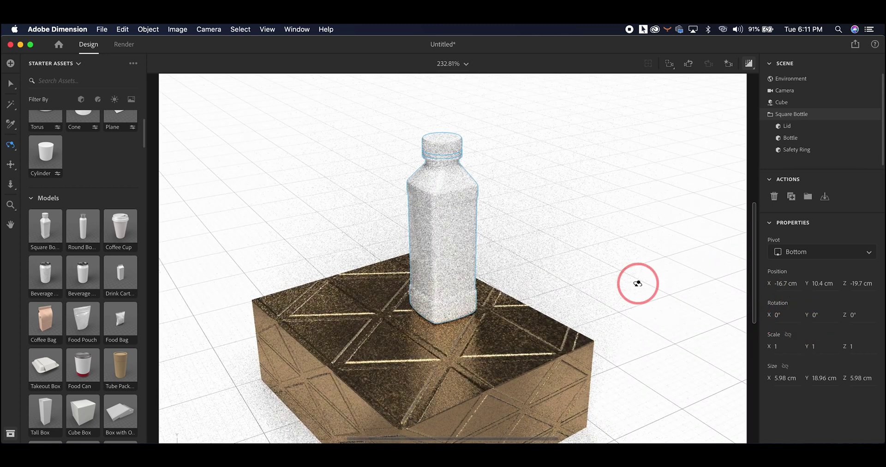
click(749, 65)
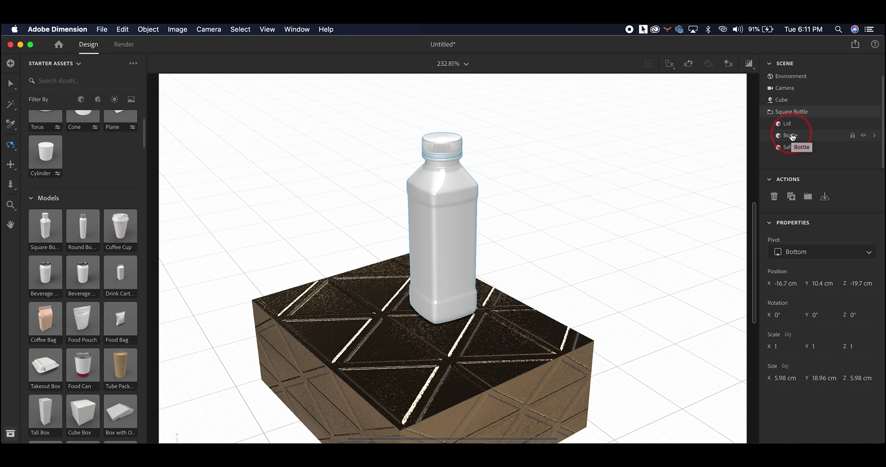
Step: Select the Bottle part in the Scene panel and open its Bottle Material settings
click(792, 137)
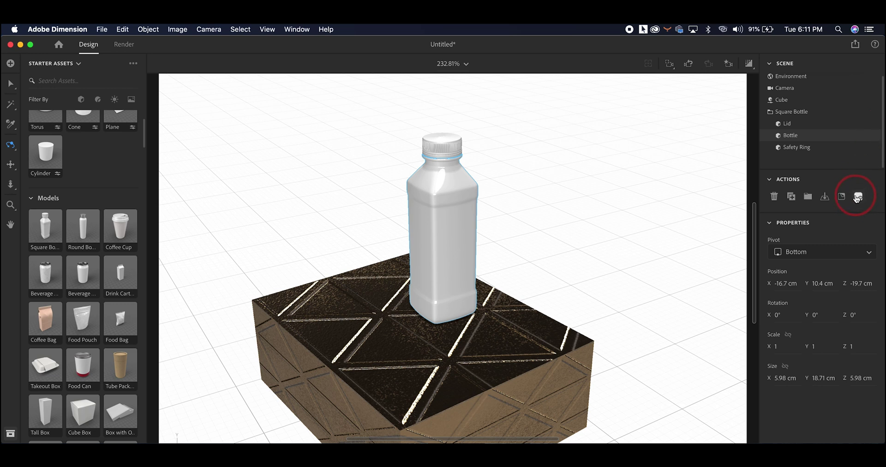
click(788, 117)
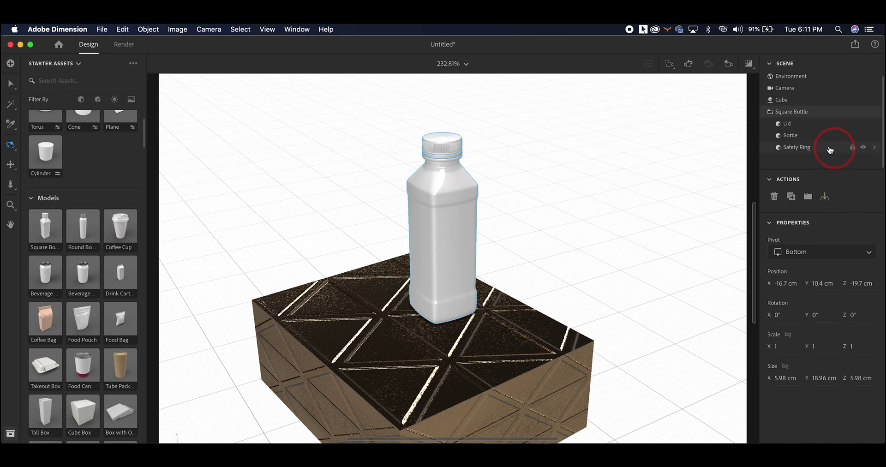
click(804, 136)
click(874, 137)
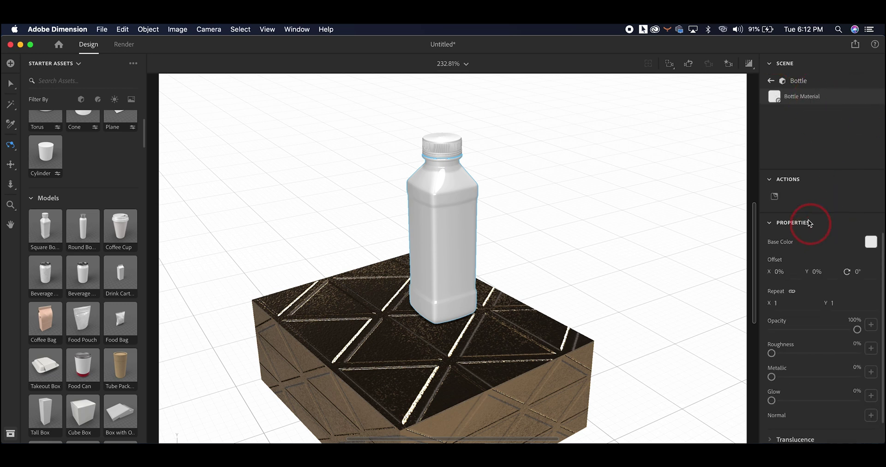
Step: Place Water Bottle Label.jpg on the bottle as a graphic
click(775, 200)
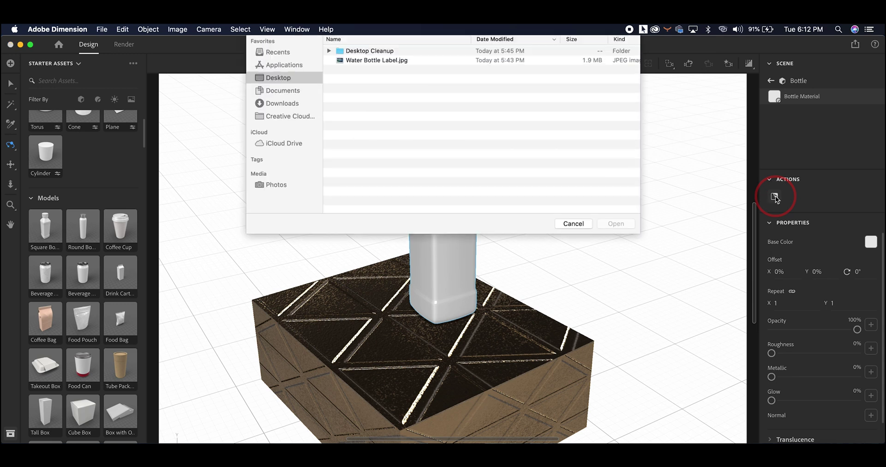
click(359, 86)
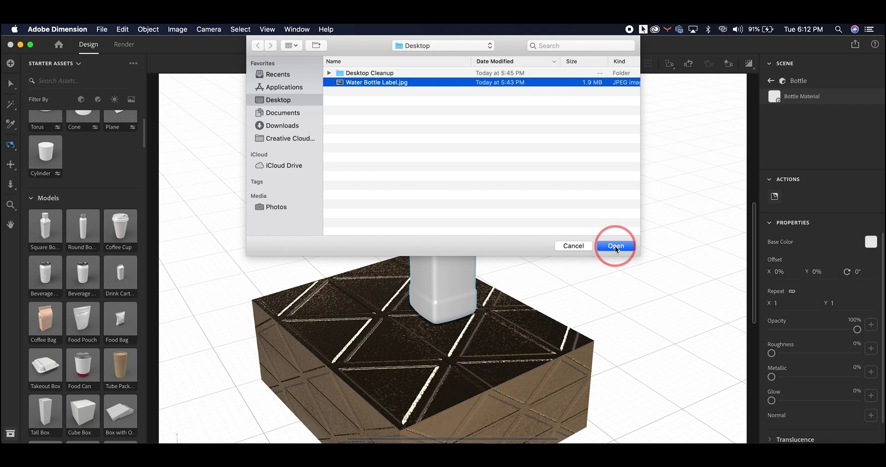
click(615, 246)
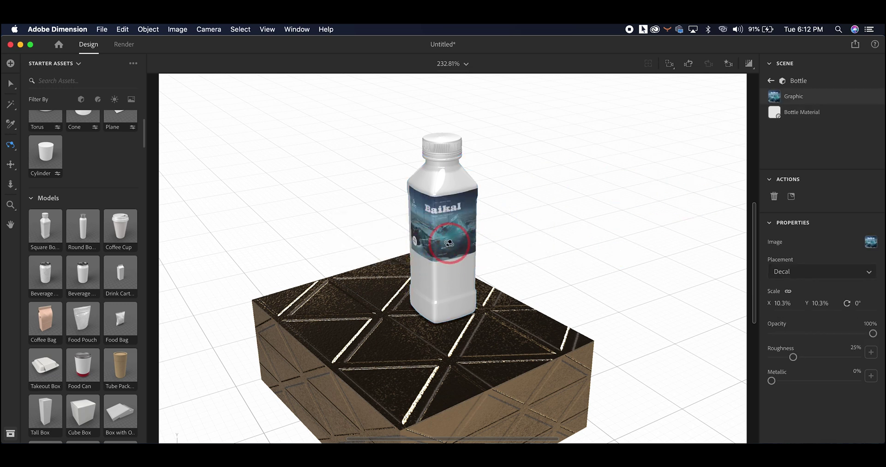
Step: Try Fill placement for the label, then set it back to Decal
click(840, 274)
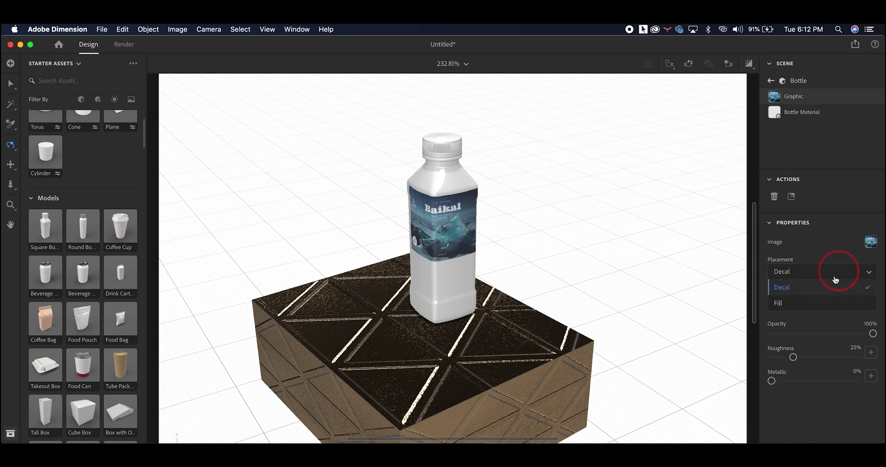
click(809, 304)
click(842, 229)
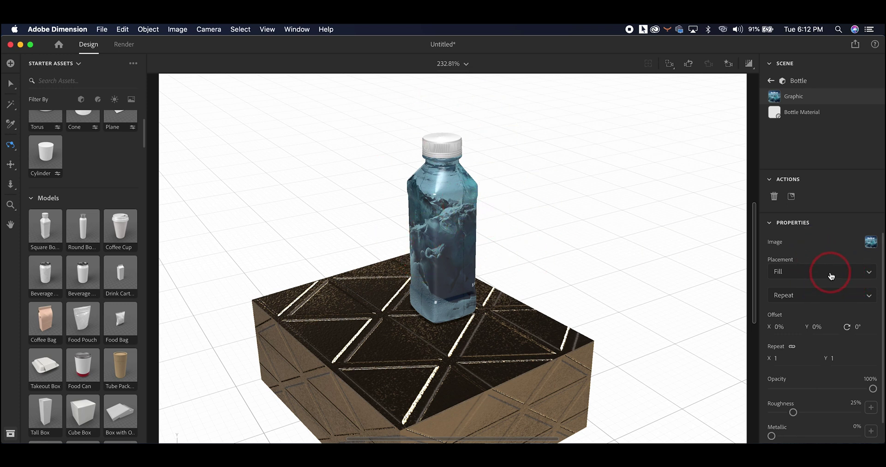
click(810, 292)
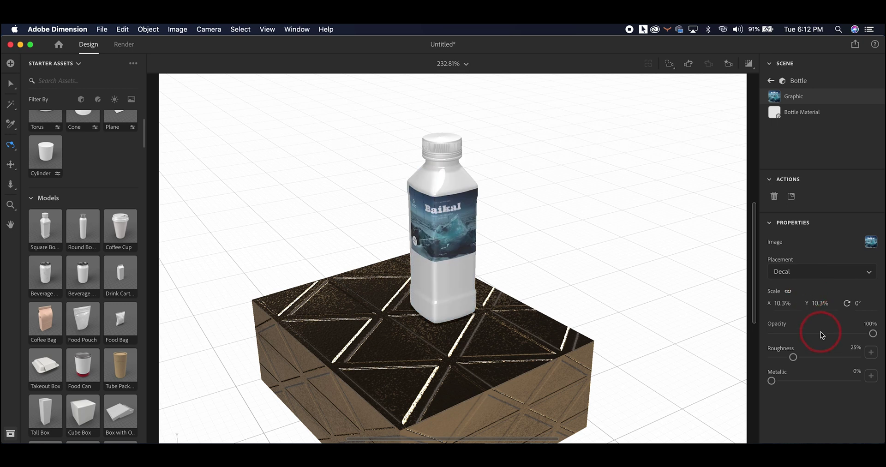
Step: Enlarge the Baikal decal to about 14.5% × 15.2%, sliding it down and adjusting its height
drag(817, 304, 818, 304)
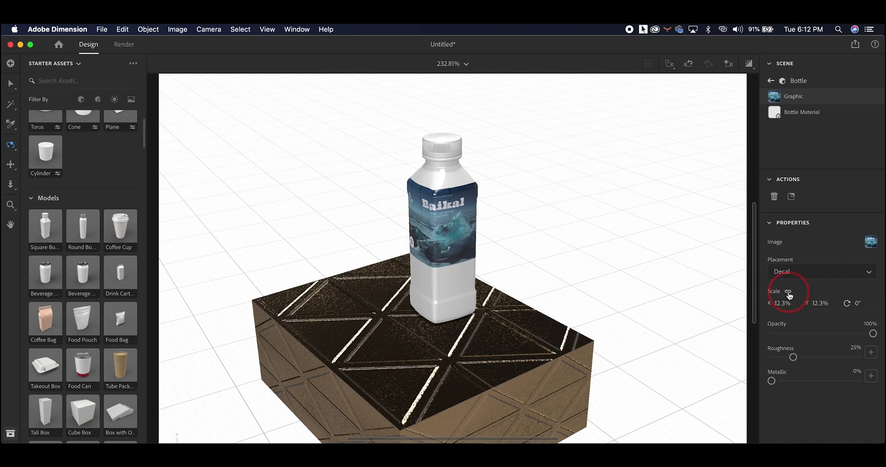
mouse_move(819, 306)
mouse_down()
mouse_move(807, 303)
mouse_move(826, 303)
mouse_up()
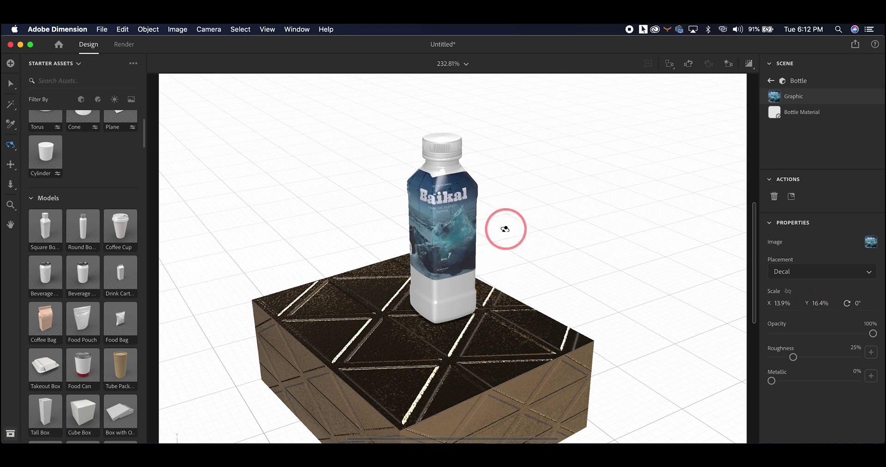
key(v)
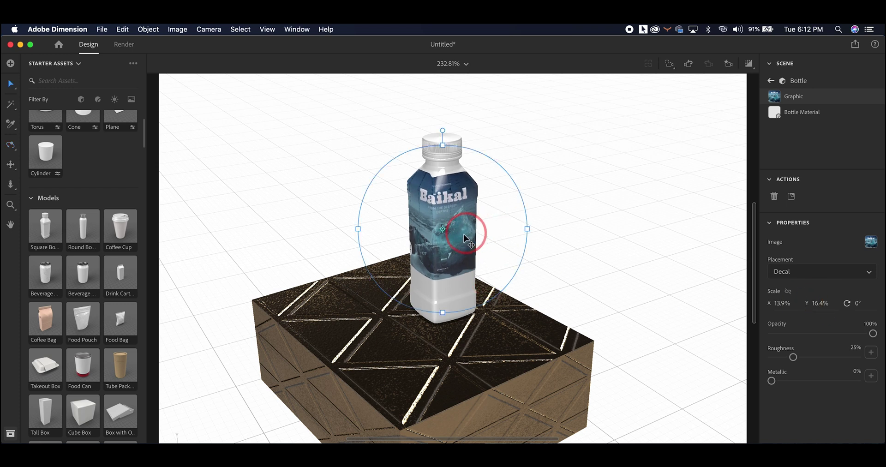
click(9, 83)
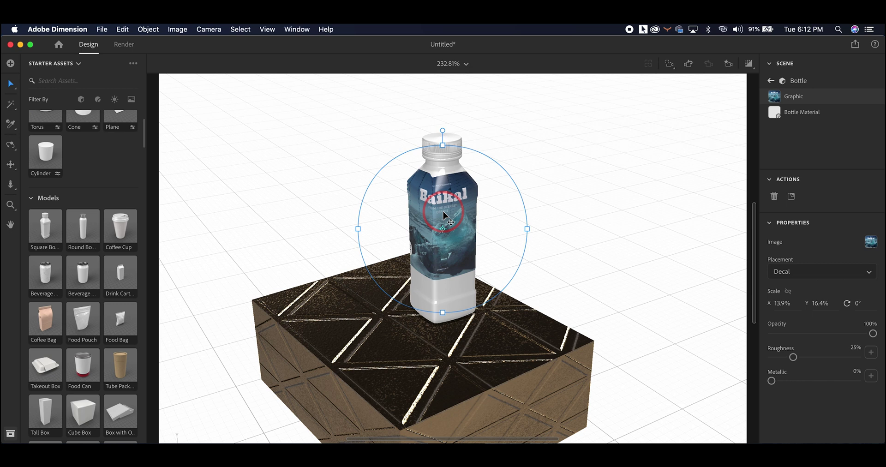
drag(454, 219, 522, 247)
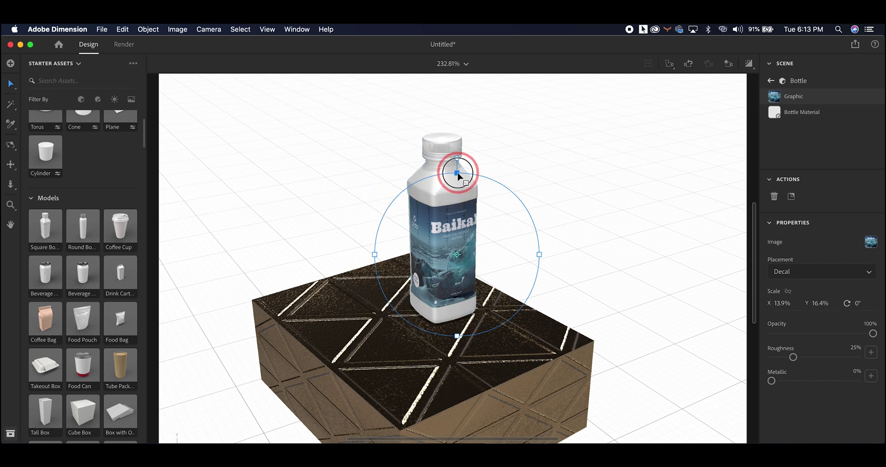
drag(457, 173, 458, 184)
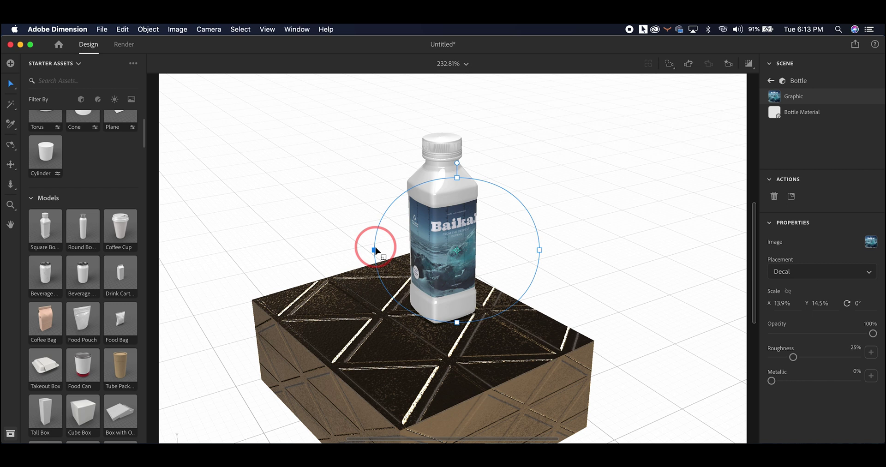
drag(376, 250, 379, 231)
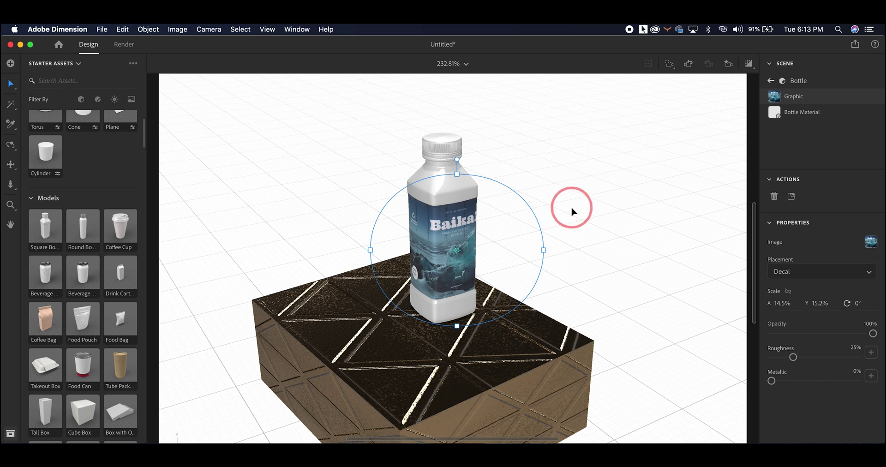
Step: Apply the Adobe Standard Glass material to the bottle body, leaving the Baikal label visible
click(621, 159)
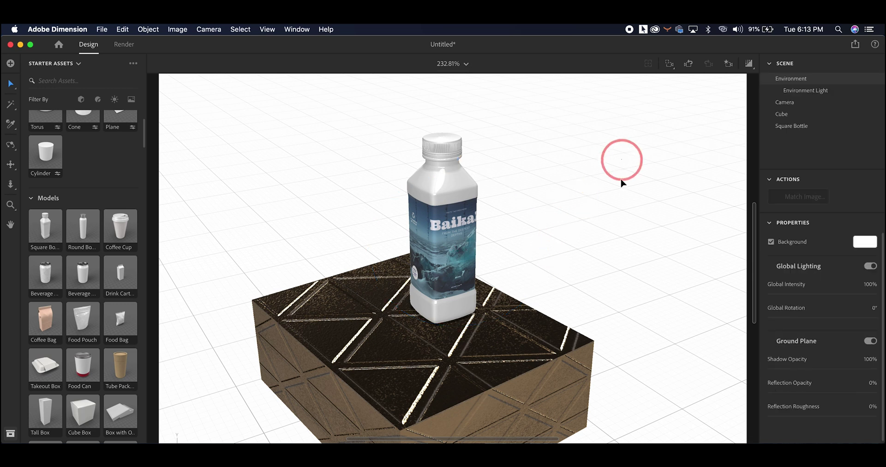
drag(611, 252, 635, 245)
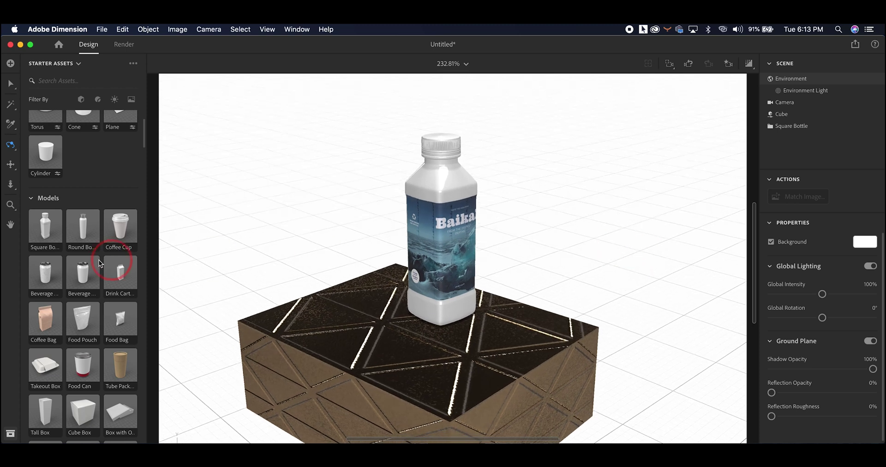
scroll(80, 276, down, 10)
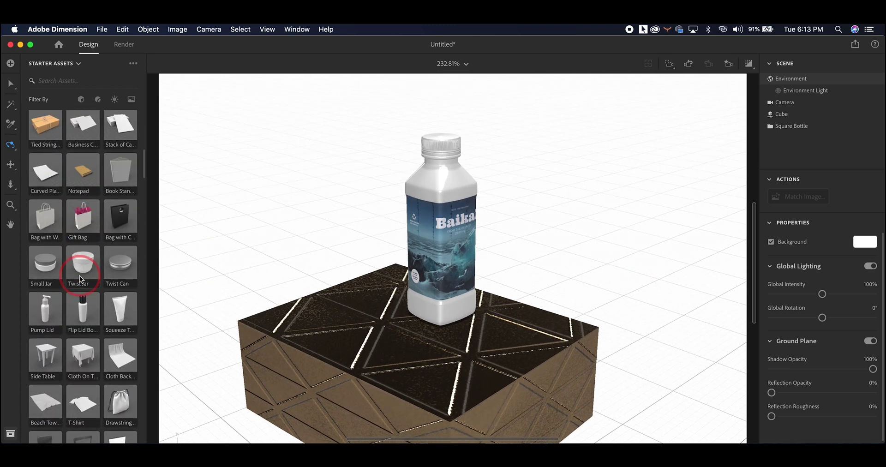
scroll(80, 275, down, 4)
scroll(119, 276, down, 15)
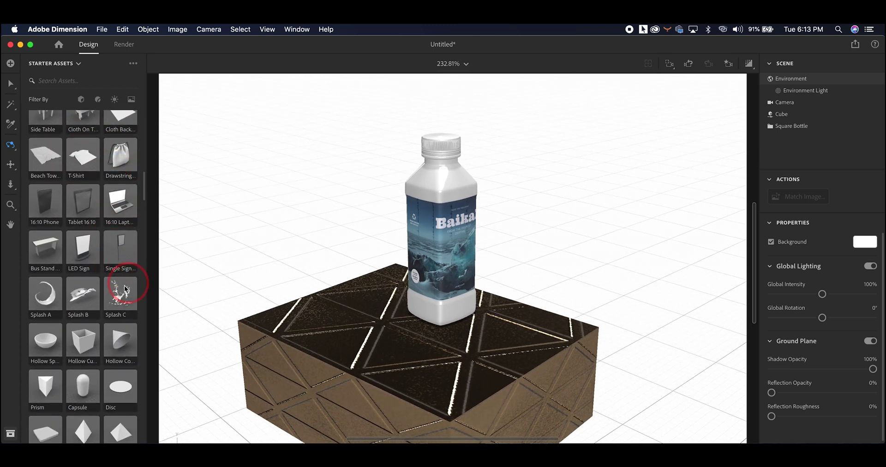
scroll(123, 286, up, 5)
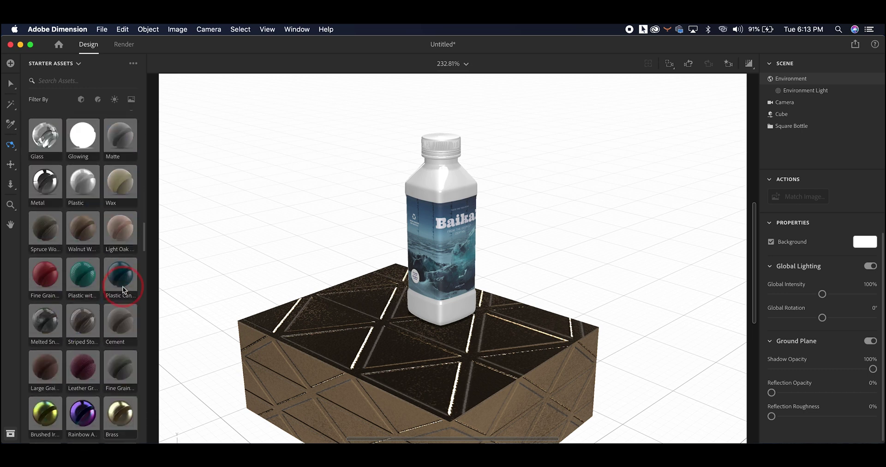
drag(46, 223, 450, 184)
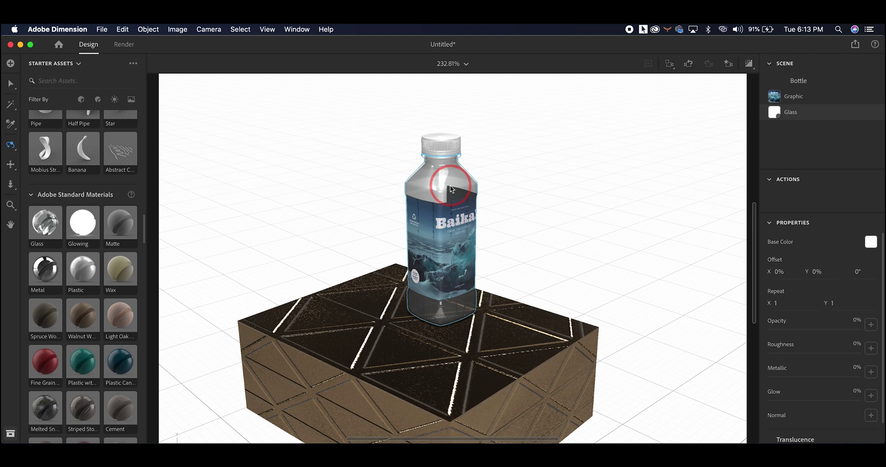
key(1)
drag(500, 321, 475, 335)
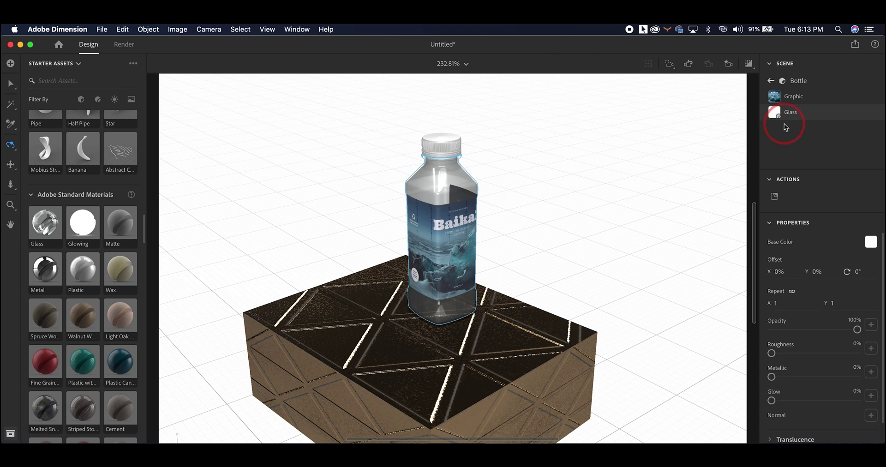
Step: Set the Lid Material base color to blue (RGB 82, 111, 255) and check it in Render Preview
click(771, 82)
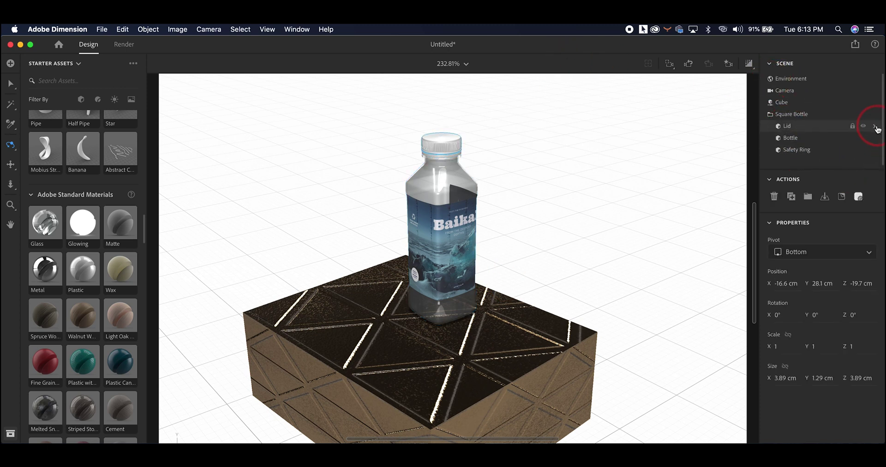
click(874, 127)
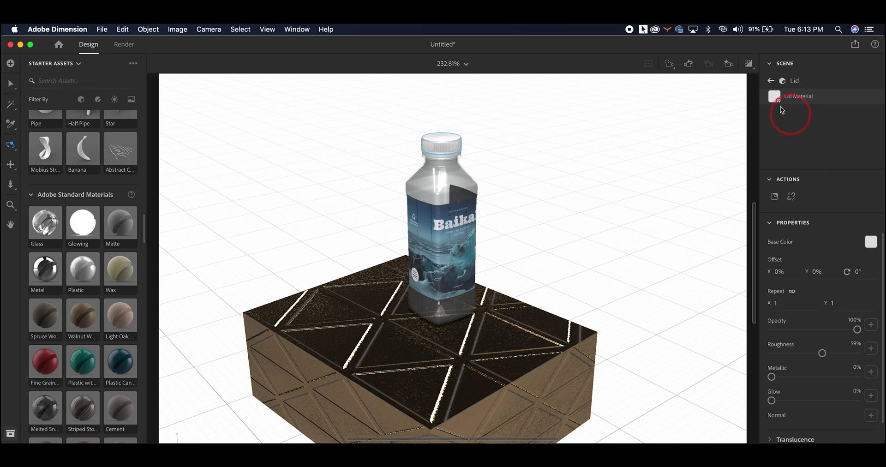
click(871, 244)
drag(783, 222, 863, 307)
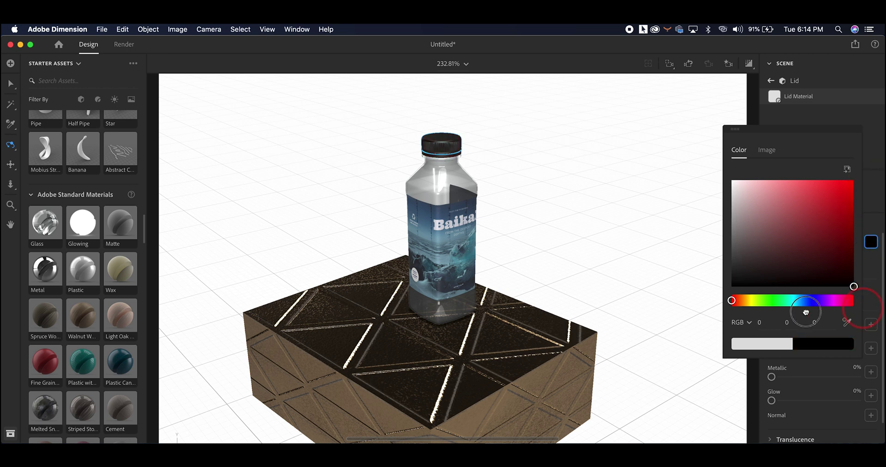
drag(805, 313, 726, 313)
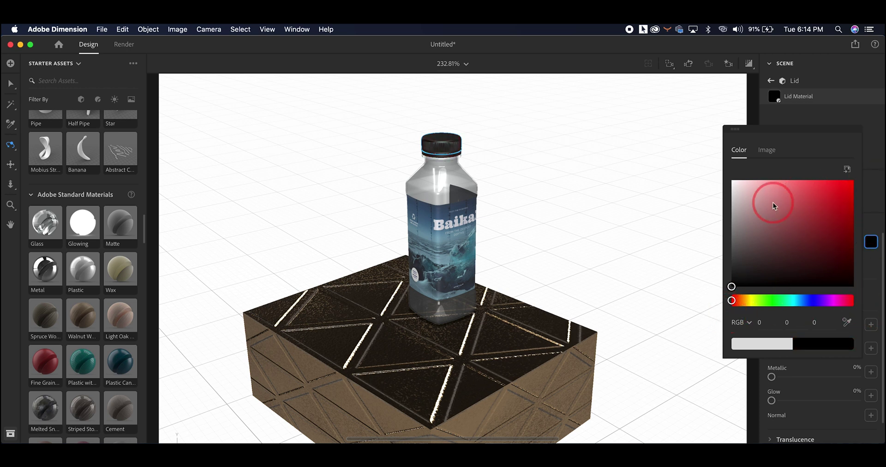
click(814, 301)
click(788, 251)
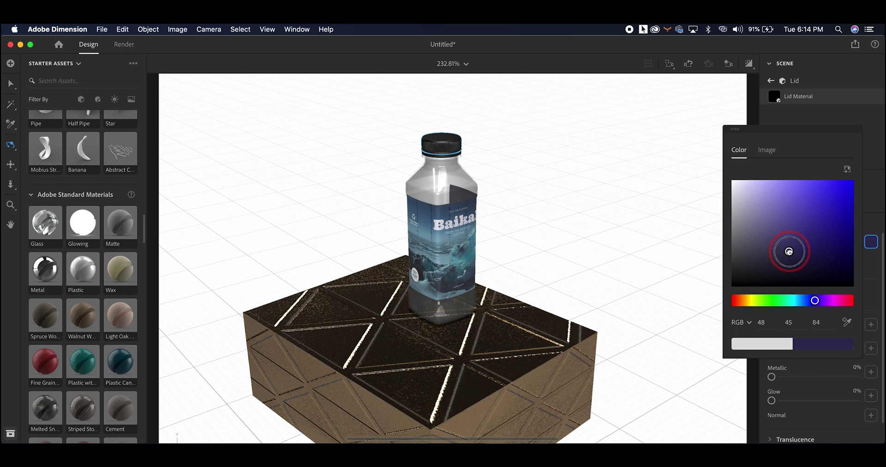
drag(789, 252, 814, 162)
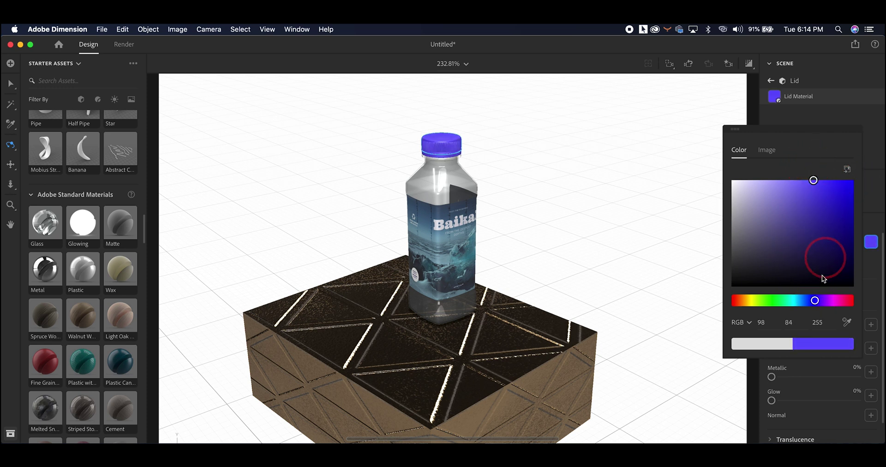
drag(811, 303, 810, 301)
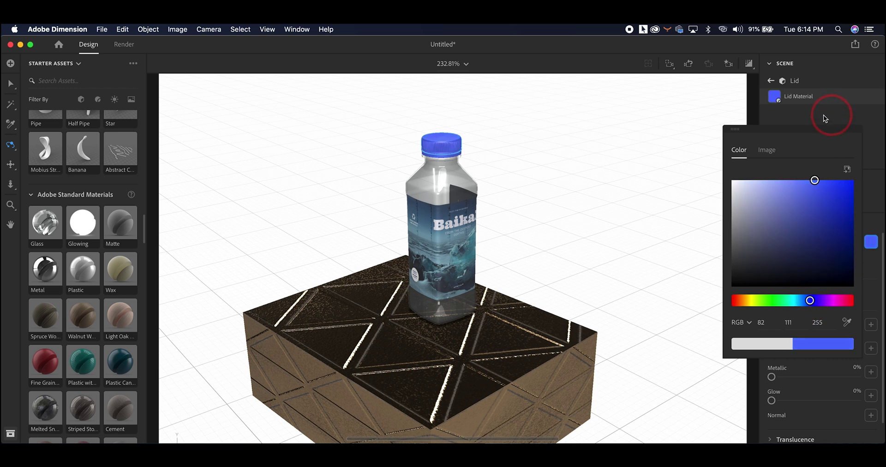
click(809, 116)
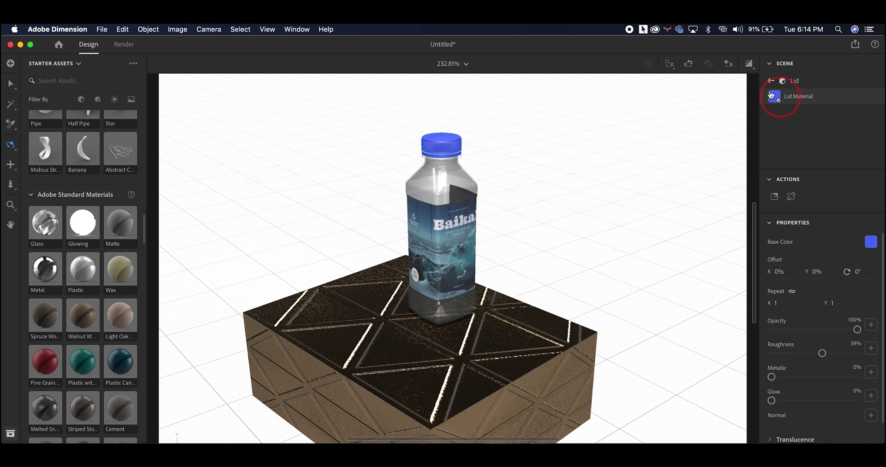
click(748, 64)
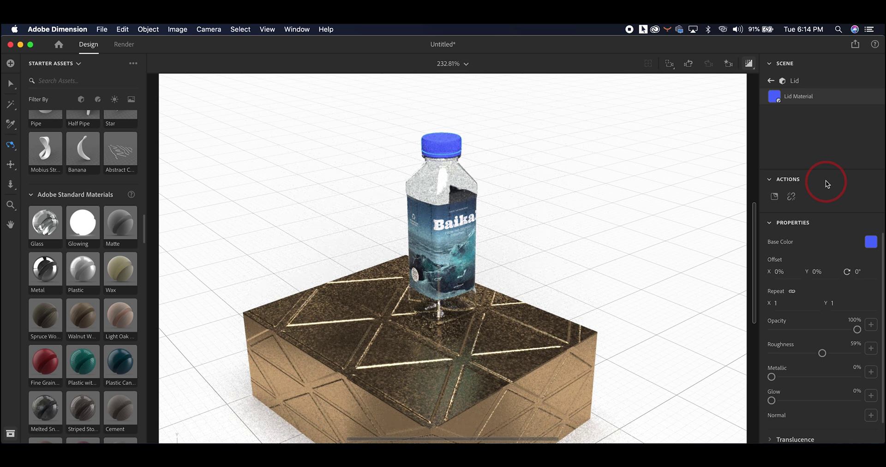
Step: Turn off the preview render and switch to the Render workspace
click(749, 64)
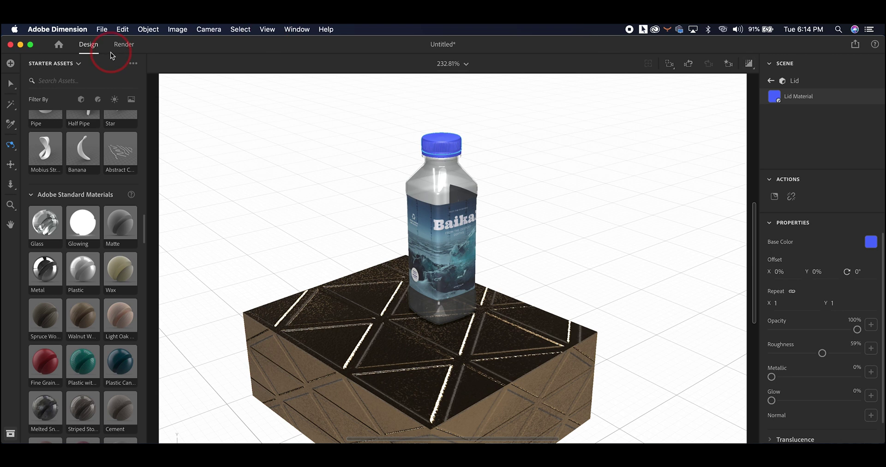
click(99, 29)
key(Escape)
click(119, 45)
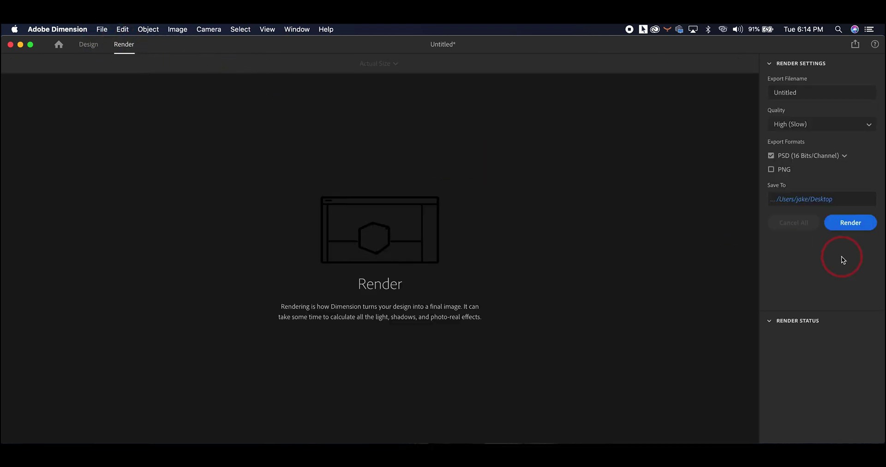
Step: Render Dimensions1 to the Desktop as a 16 Bits/Channel PSD plus a PNG
click(844, 156)
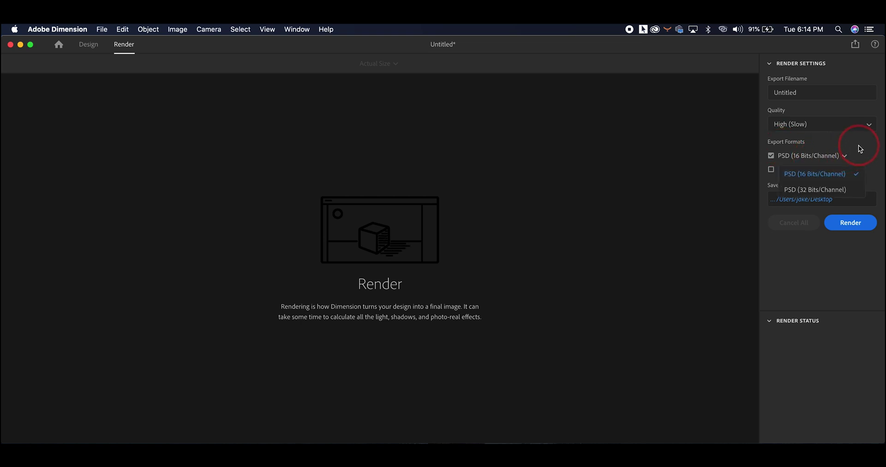
click(860, 148)
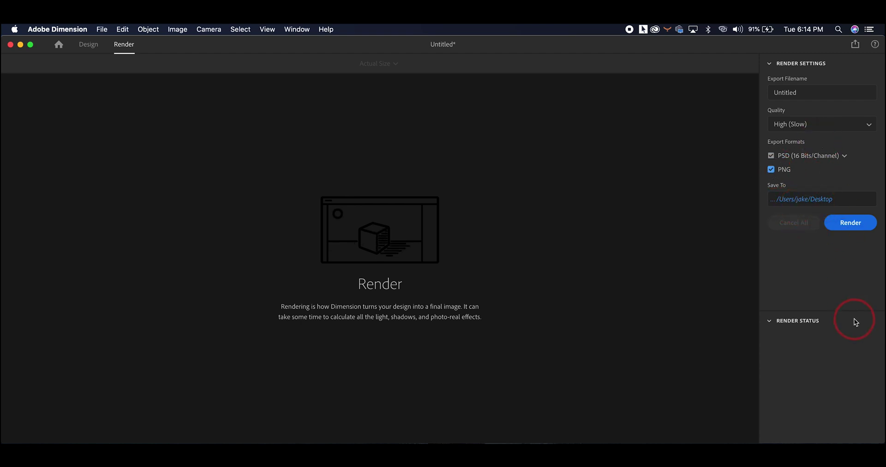
click(798, 91)
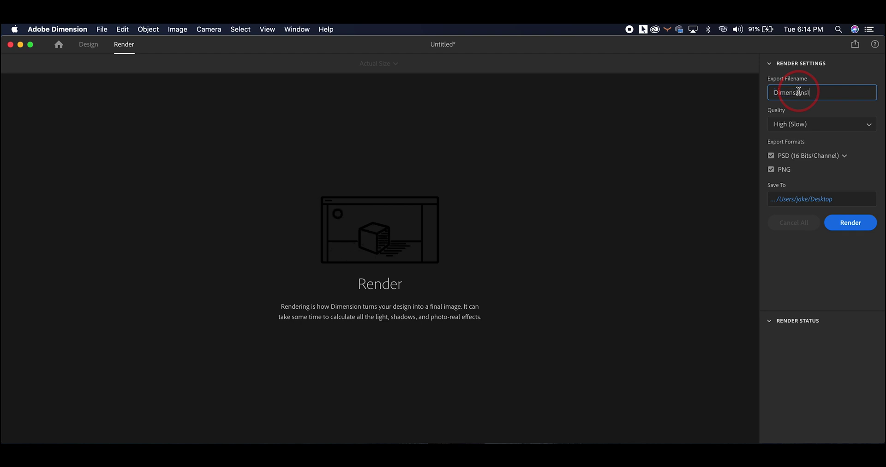
click(849, 227)
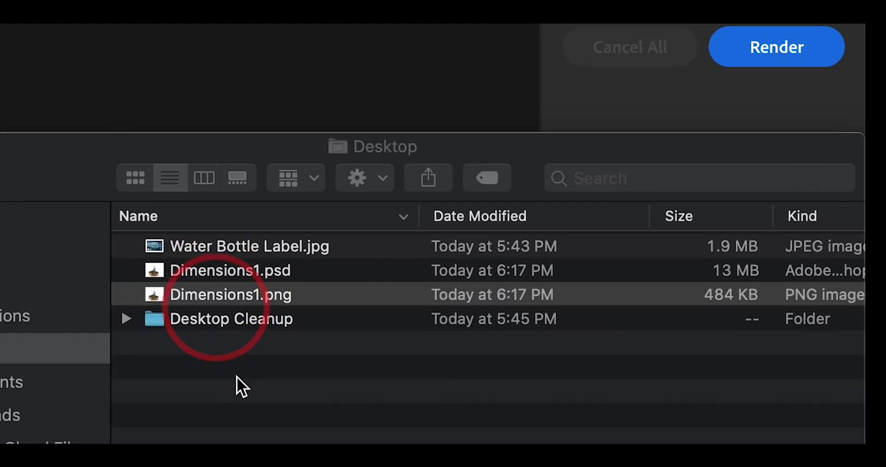
Step: Open Dimensions1.psd from the Finder Desktop window in Photoshop 2021
click(175, 288)
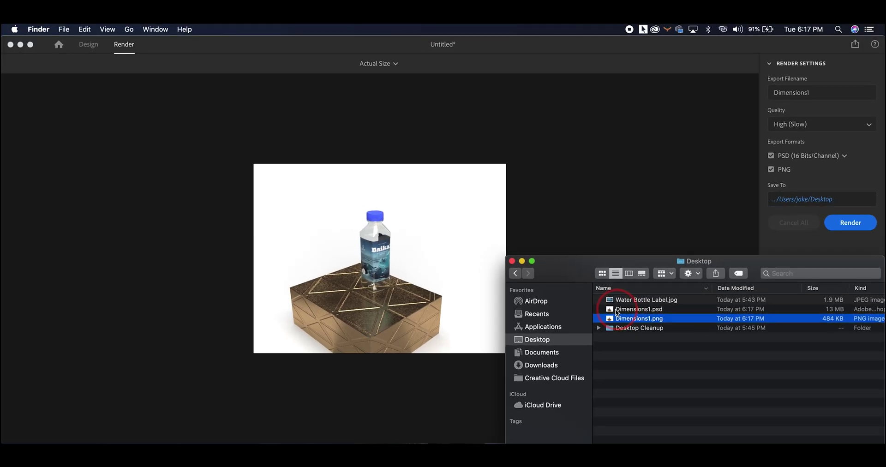
click(610, 310)
double_click(608, 309)
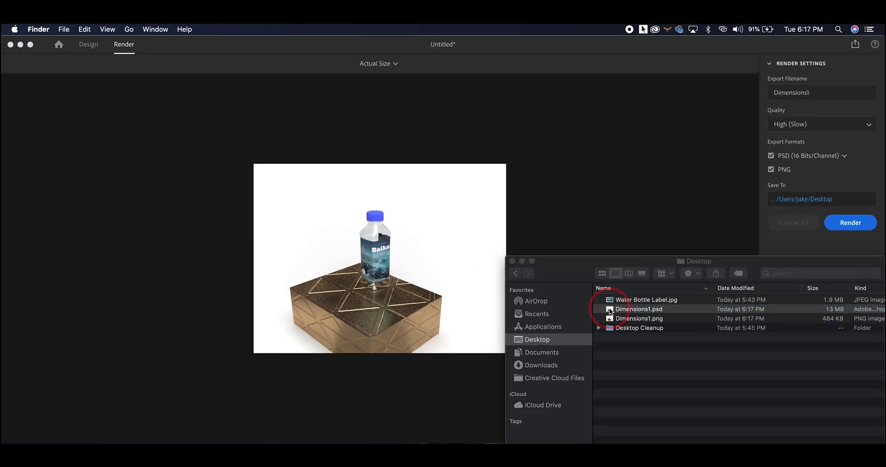
click(799, 442)
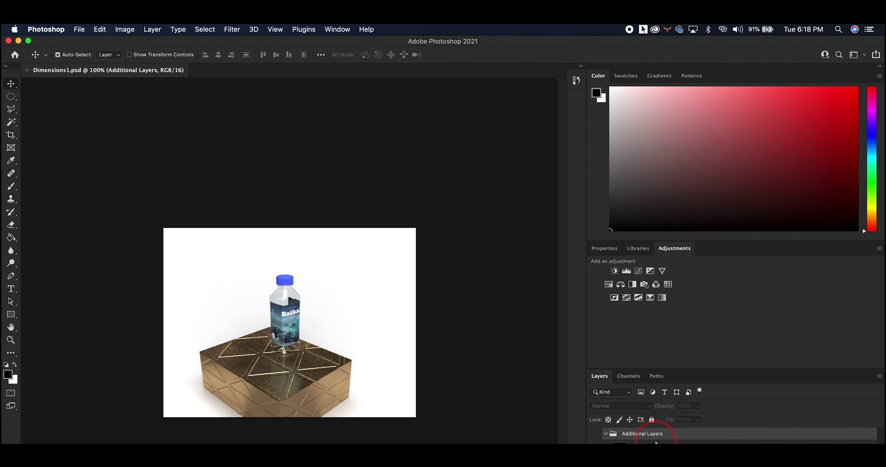
Step: Select the Material Selection Masks layer under the Additional Layers group
click(658, 443)
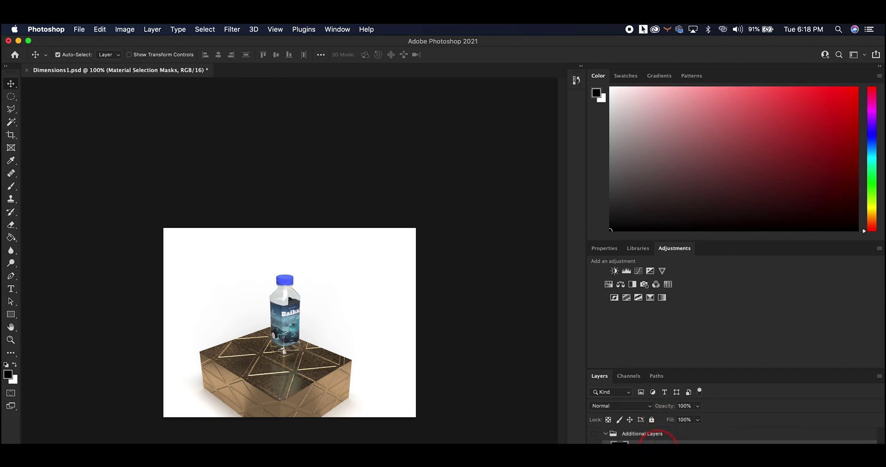